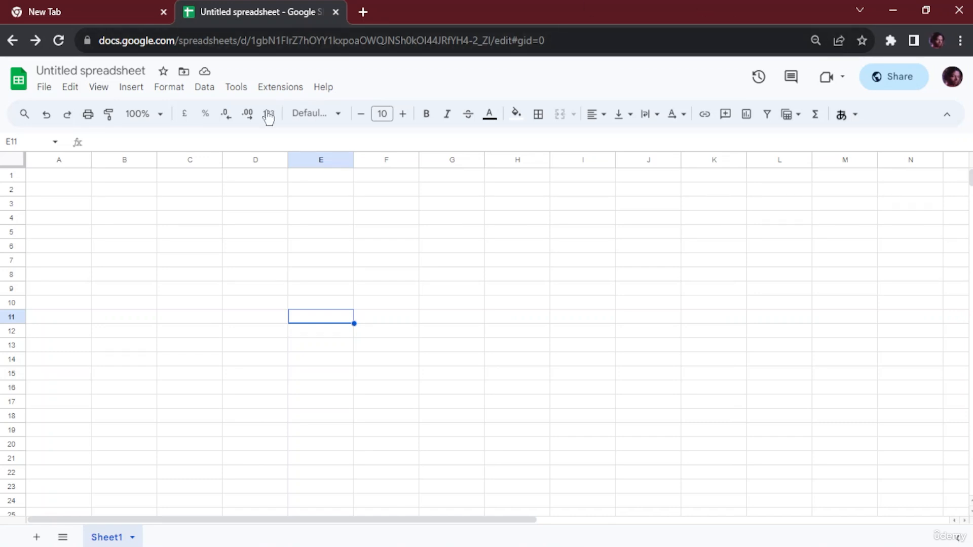
Close the blank browser tab and open the Google Workspace Marketplace to get add-ons for the spreadsheet.
{"action": "left_click", "coordinate": [163, 12]}
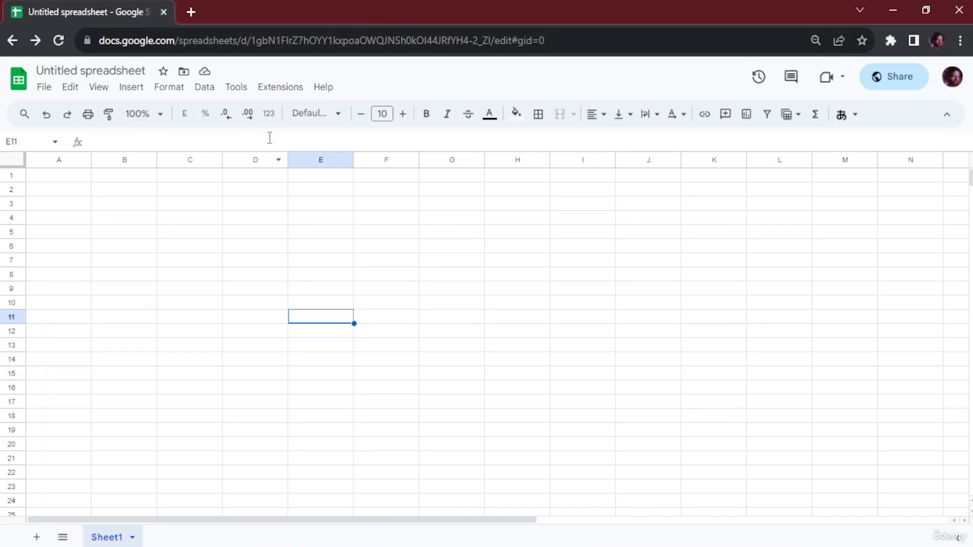
{"action": "left_click", "coordinate": [280, 94]}
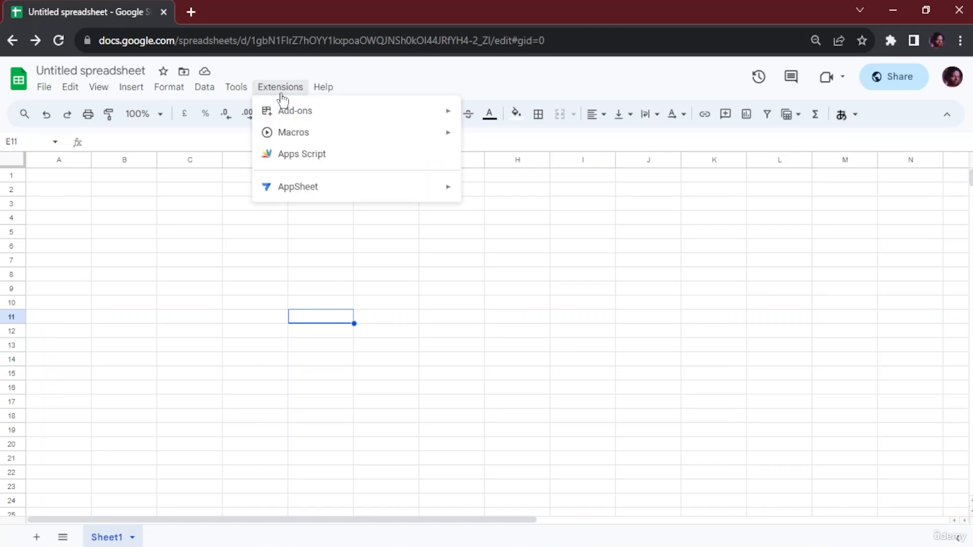
{"action": "mouse_move", "coordinate": [327, 122]}
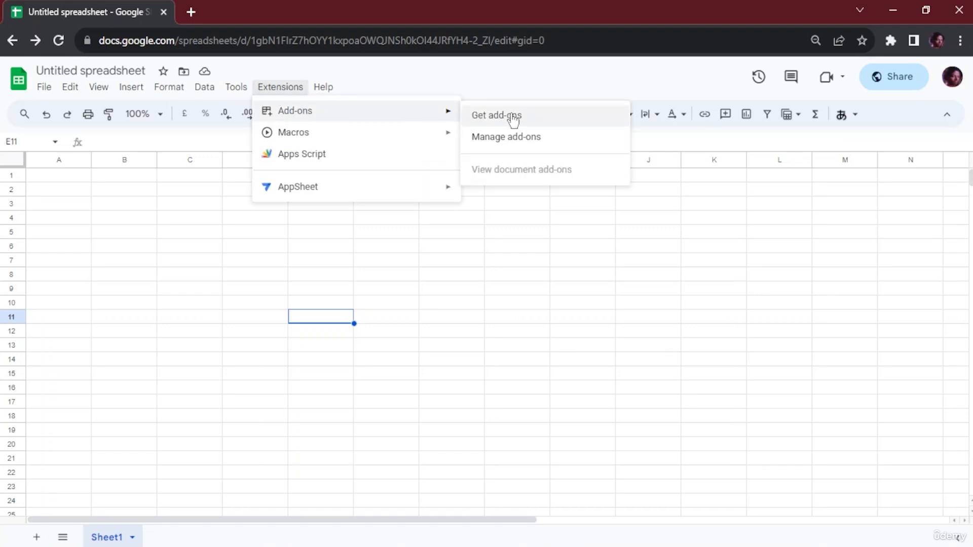
{"action": "left_click", "coordinate": [528, 121]}
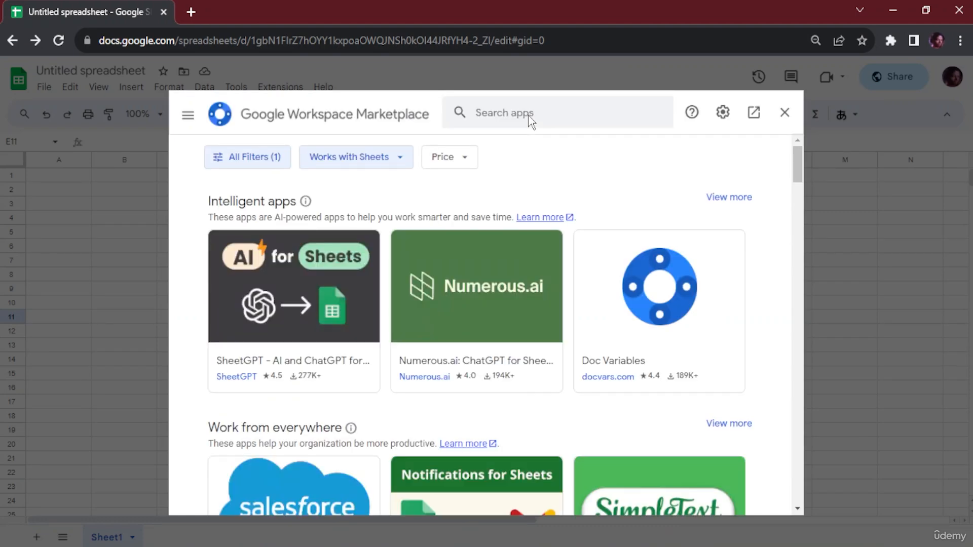
Search the marketplace for "coe" and open the listing for Coefficient: Salesforce, Hubspot Data Connector.
{"action": "left_click", "coordinate": [557, 120]}
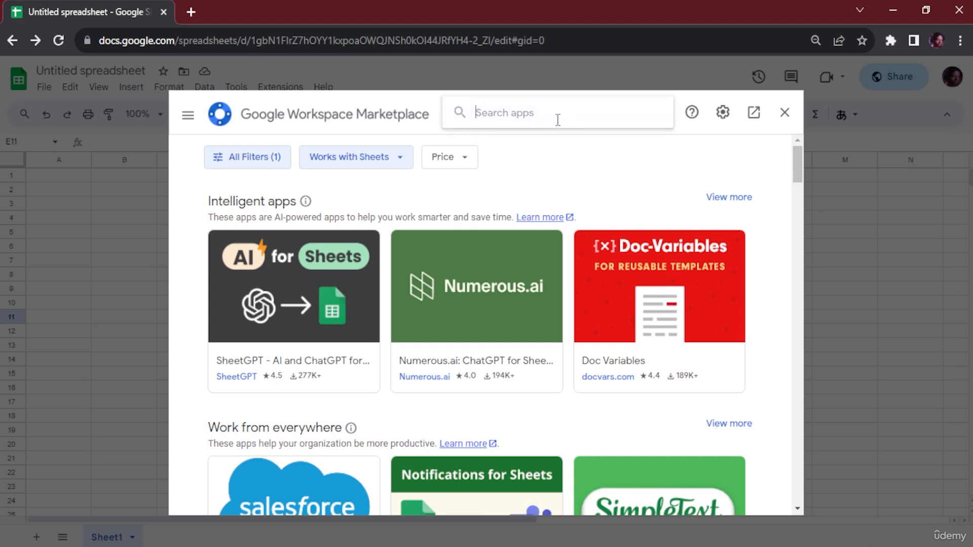
{"action": "type", "text": "csv"}
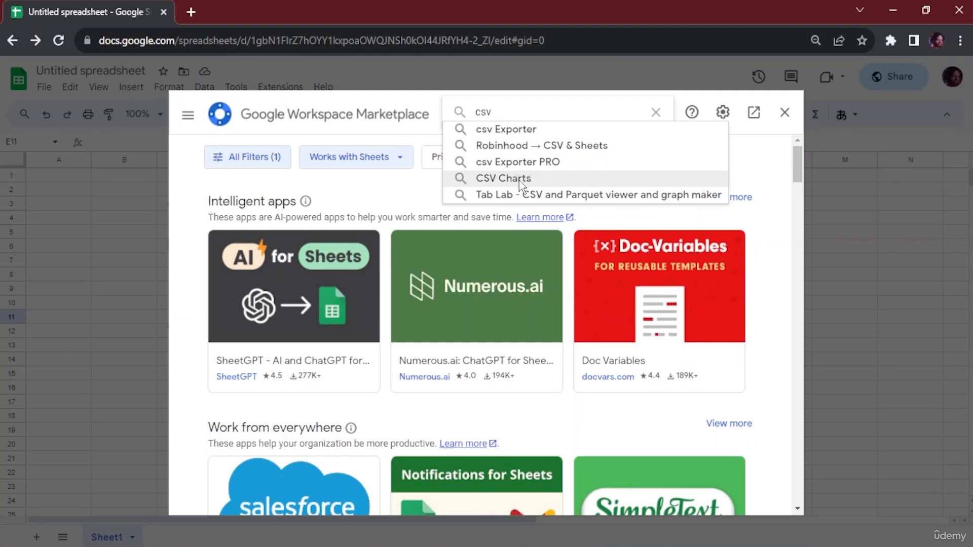
{"action": "key", "text": "BackSpace"}
{"action": "key", "text": "BackSpace"}
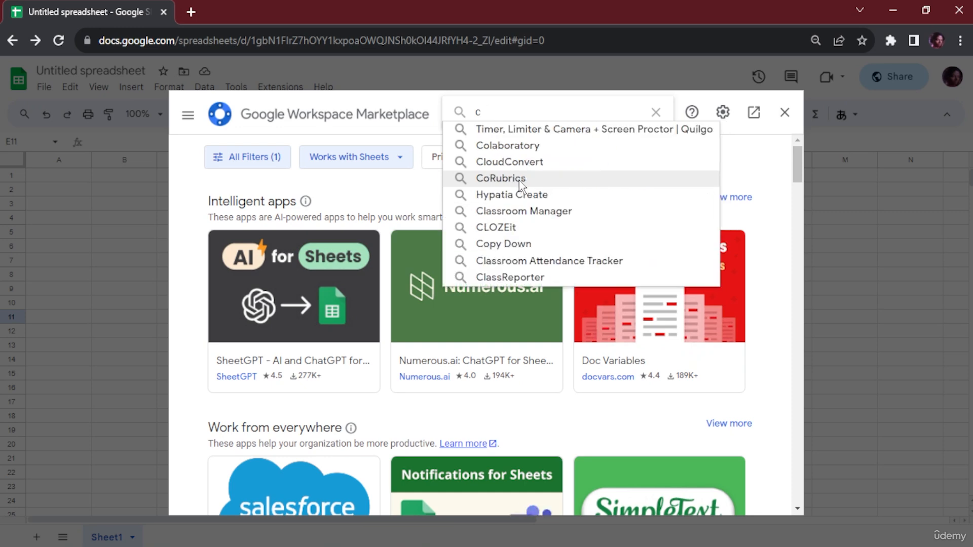
{"action": "type", "text": "oe"}
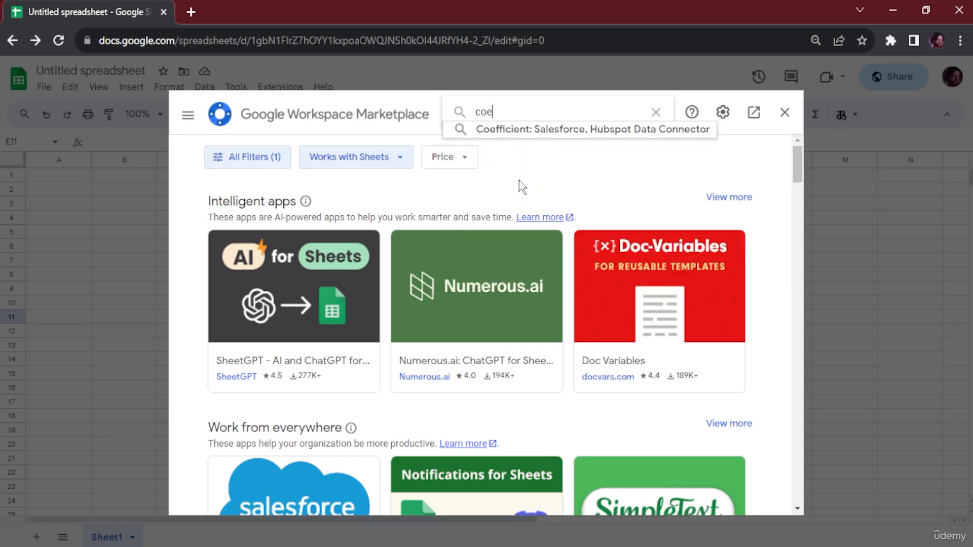
{"action": "left_click", "coordinate": [541, 132]}
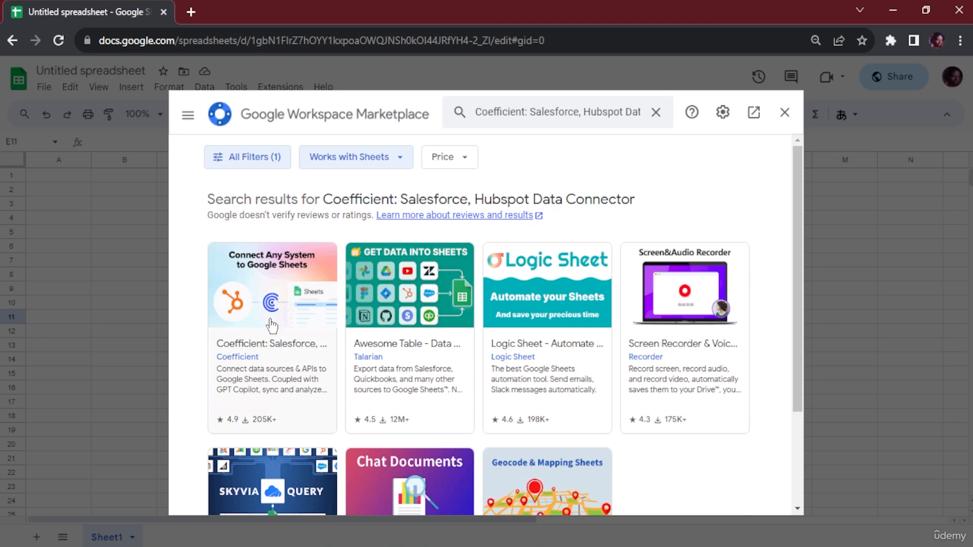
{"action": "left_click", "coordinate": [263, 351]}
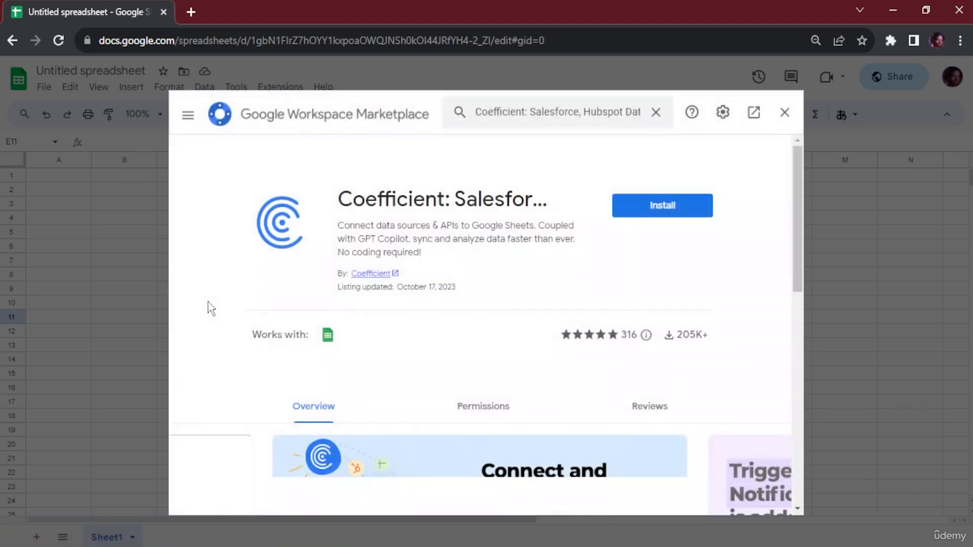
Install the Coefficient add-on, granting it access to the Google account, and close the marketplace.
{"action": "left_click", "coordinate": [676, 213]}
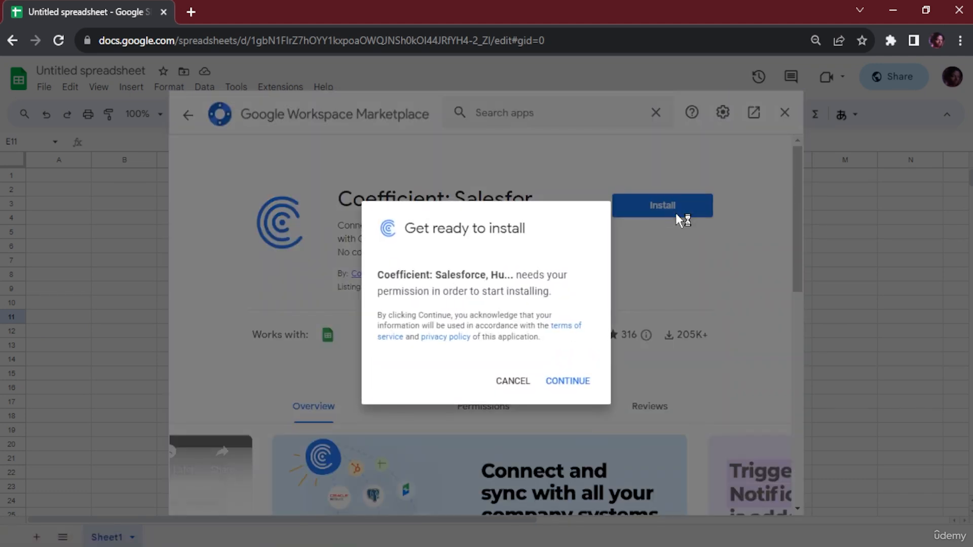
{"action": "left_click", "coordinate": [582, 384]}
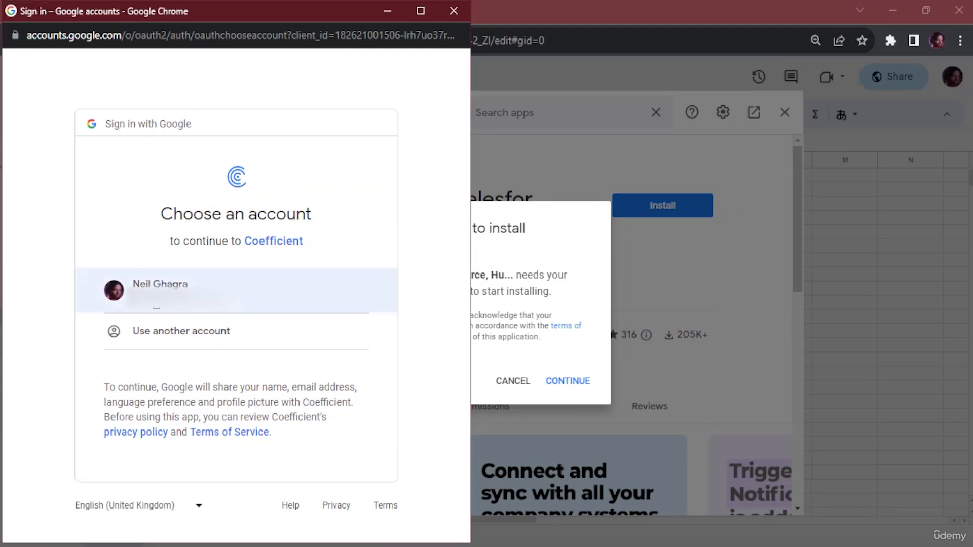
{"action": "left_click", "coordinate": [228, 286]}
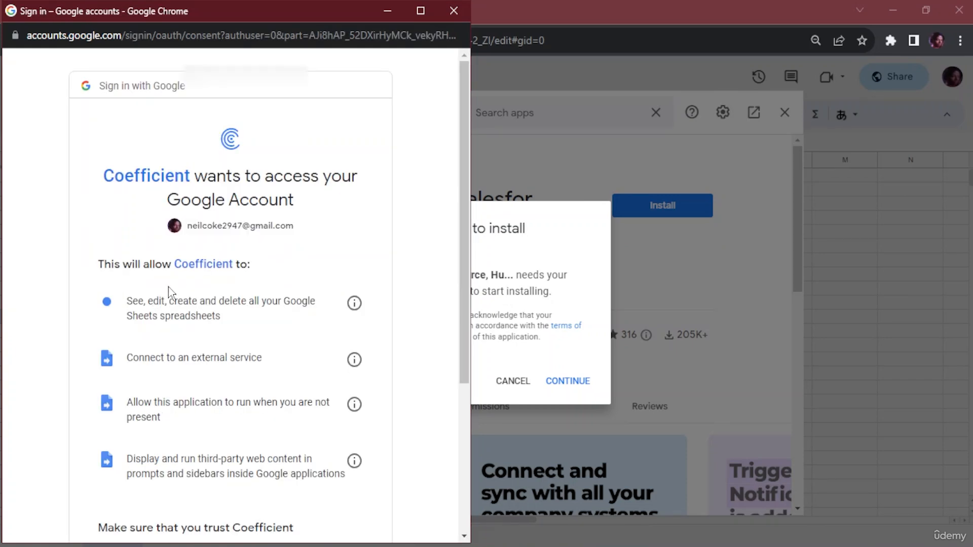
{"action": "scroll", "coordinate": [304, 396], "scroll_direction": "down", "scroll_amount": 4}
{"action": "left_click", "coordinate": [311, 444]}
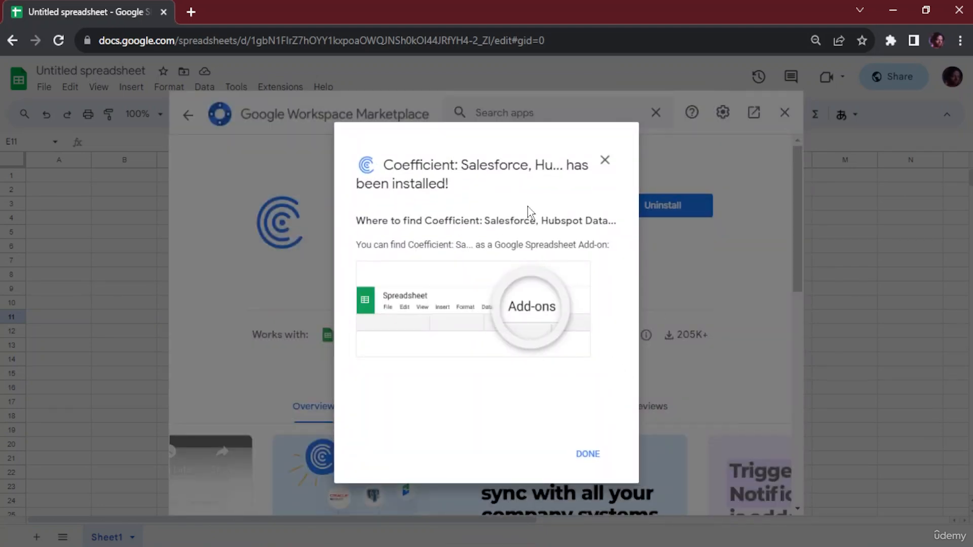
{"action": "left_click", "coordinate": [596, 455]}
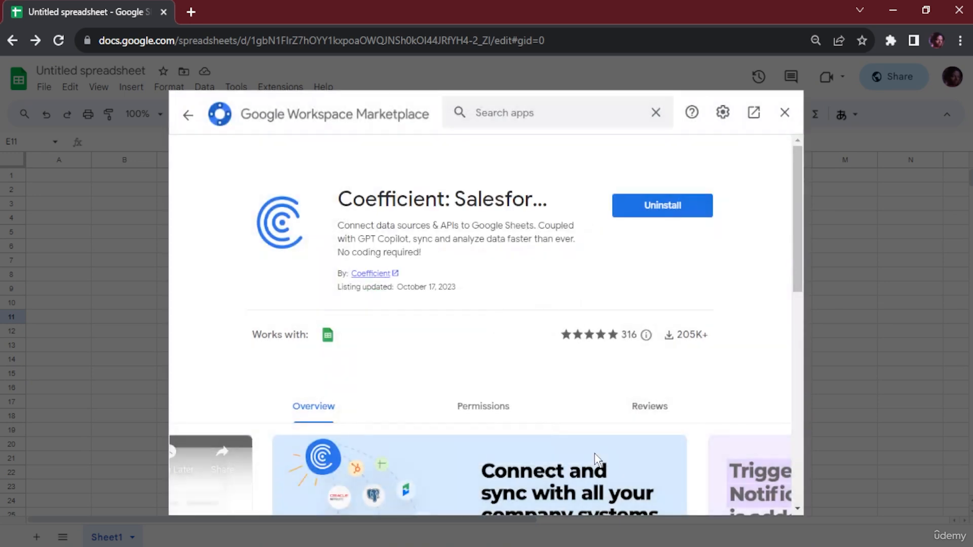
{"action": "left_click", "coordinate": [783, 112]}
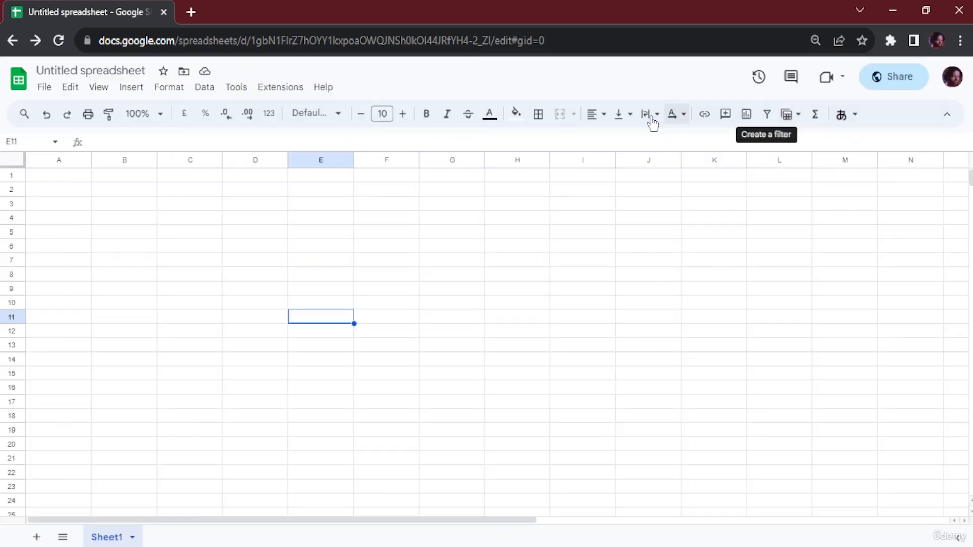
Launch the Coefficient: Salesforce, Hubspot Data Connector add-on in the spreadsheet.
{"action": "left_click", "coordinate": [286, 94]}
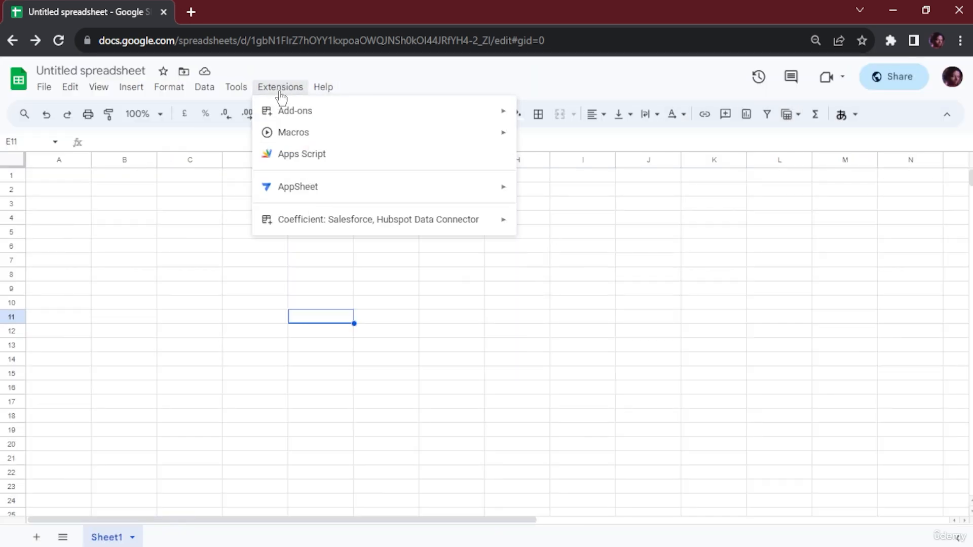
{"action": "mouse_move", "coordinate": [343, 227]}
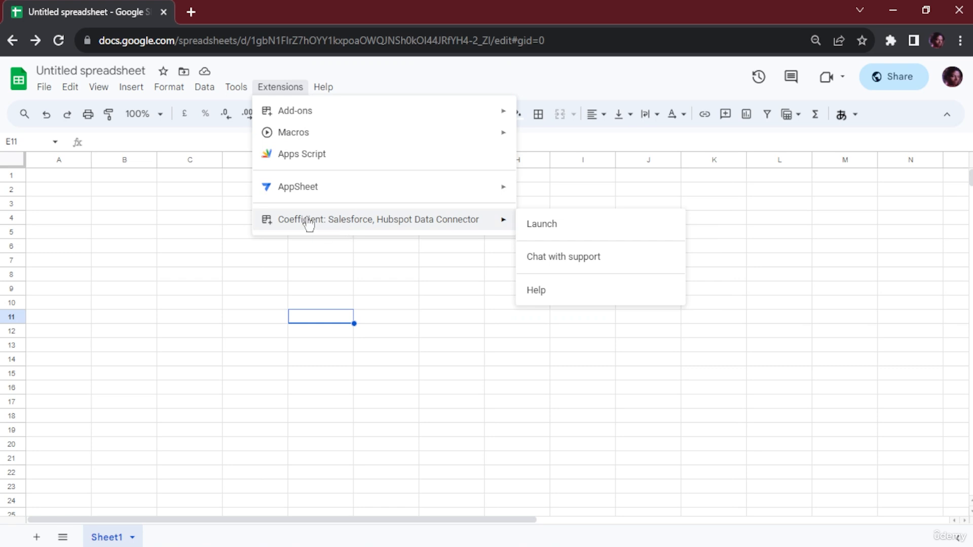
{"action": "left_click", "coordinate": [571, 232]}
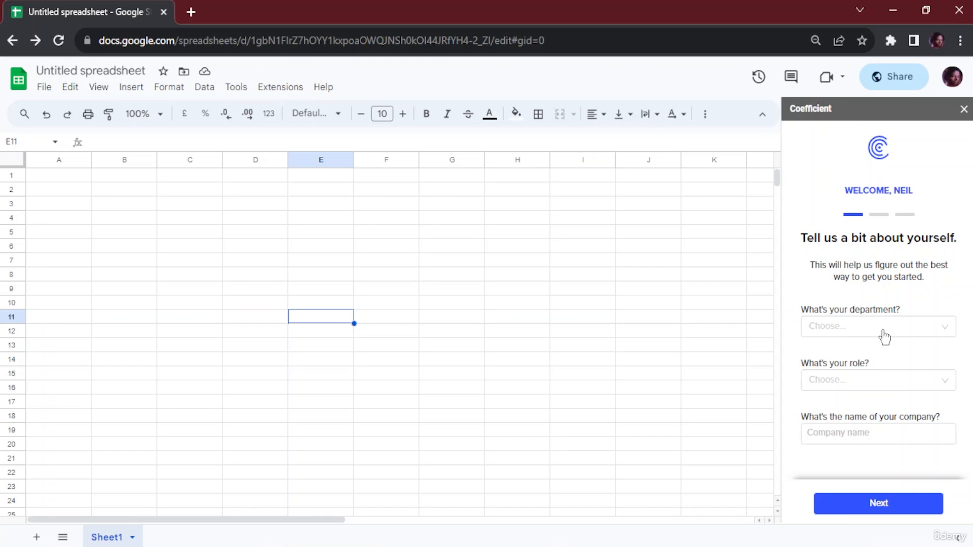
Set the department to Sales and the role to Director in the Coefficient welcome form, and continue to the next question.
{"action": "left_click", "coordinate": [858, 324]}
{"action": "left_click", "coordinate": [829, 363]}
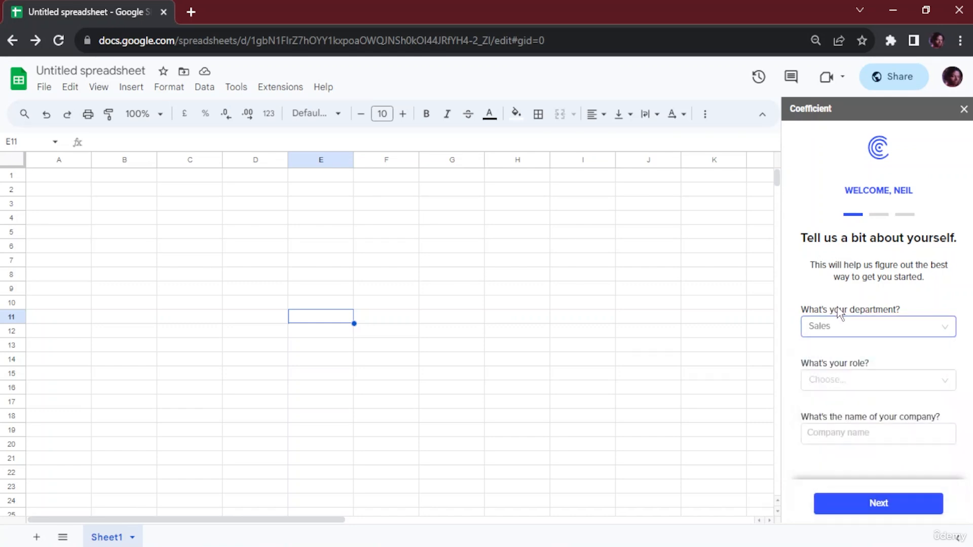
{"action": "left_click", "coordinate": [851, 385]}
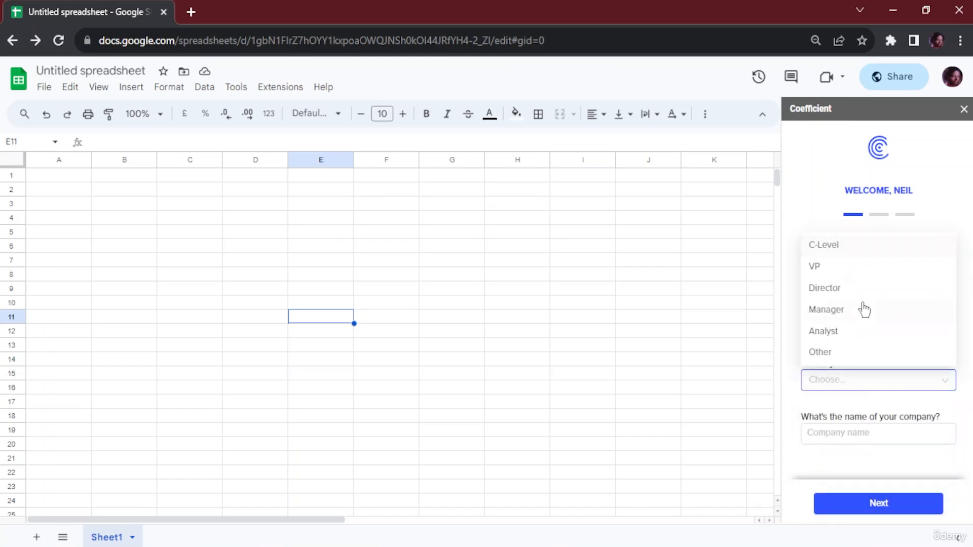
{"action": "left_click", "coordinate": [851, 288]}
{"action": "left_click", "coordinate": [869, 433]}
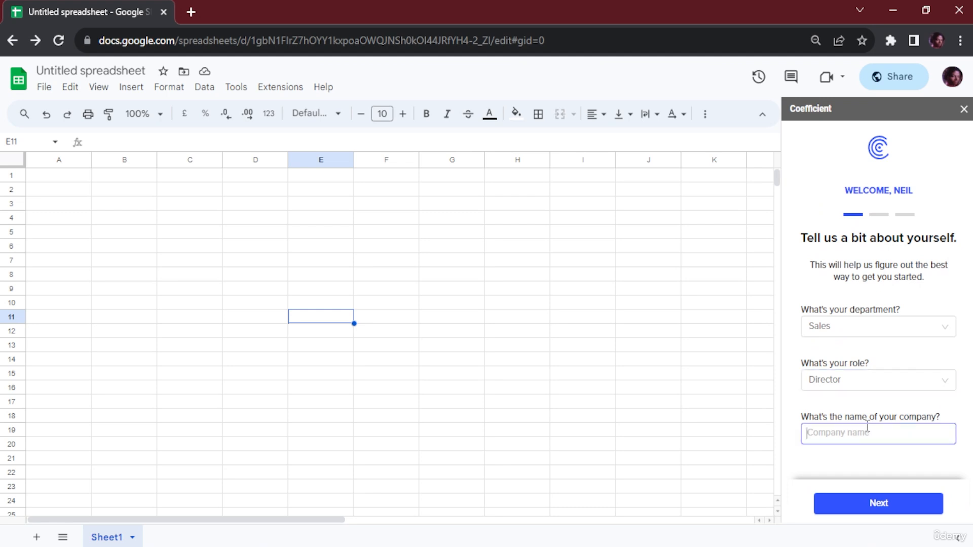
{"action": "left_click", "coordinate": [871, 506]}
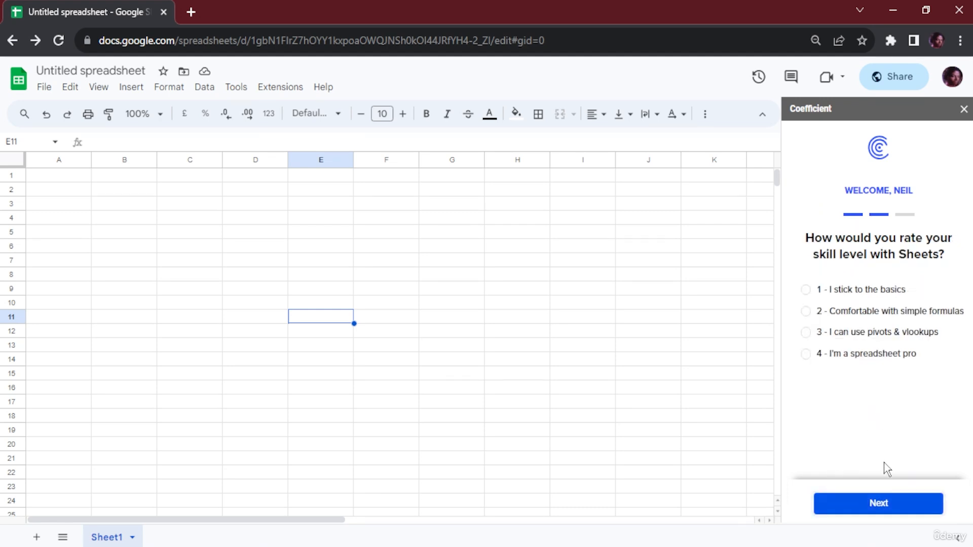
Rate the Sheets skill level as "3 - I can use pivots & vlookups" and continue.
{"action": "left_click", "coordinate": [893, 499]}
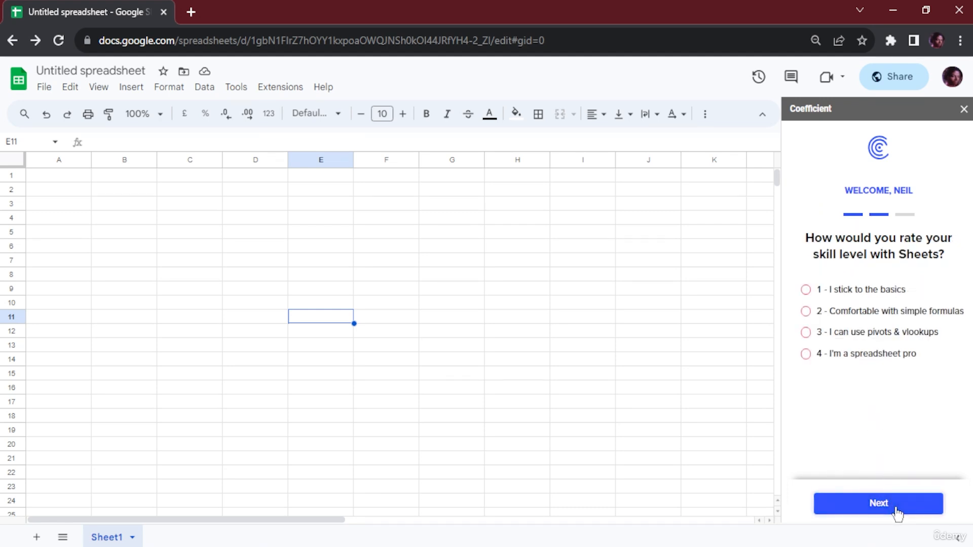
{"action": "left_click", "coordinate": [806, 311]}
{"action": "left_click", "coordinate": [805, 333]}
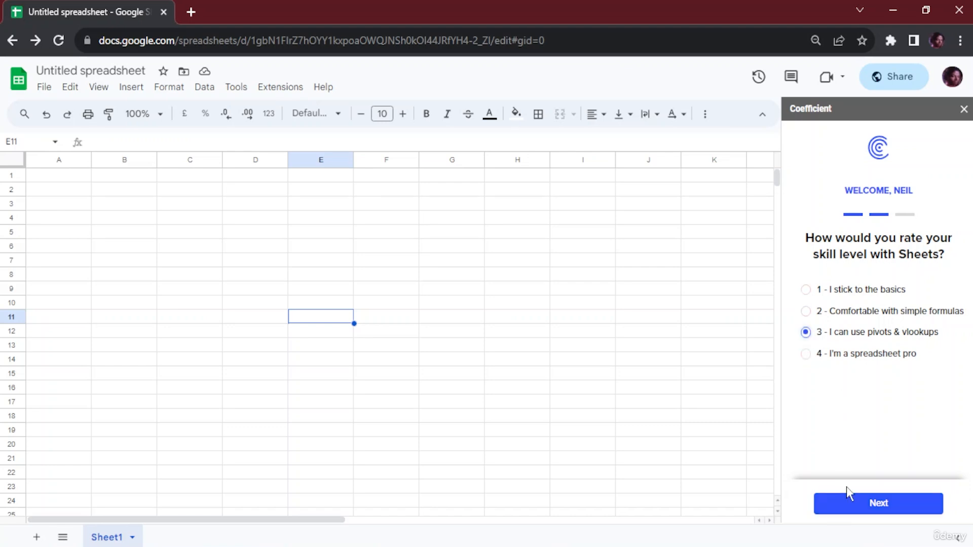
{"action": "left_click", "coordinate": [890, 504]}
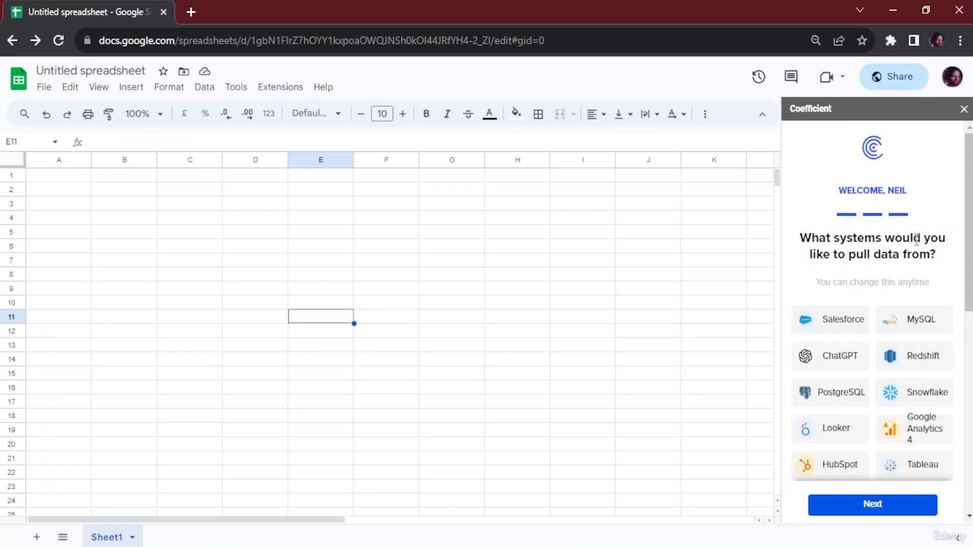
Look through the available data systems, choose ChatGPT as the one to pull data from, and finish the welcome questions.
{"action": "scroll", "coordinate": [889, 383], "scroll_direction": "down", "scroll_amount": 2}
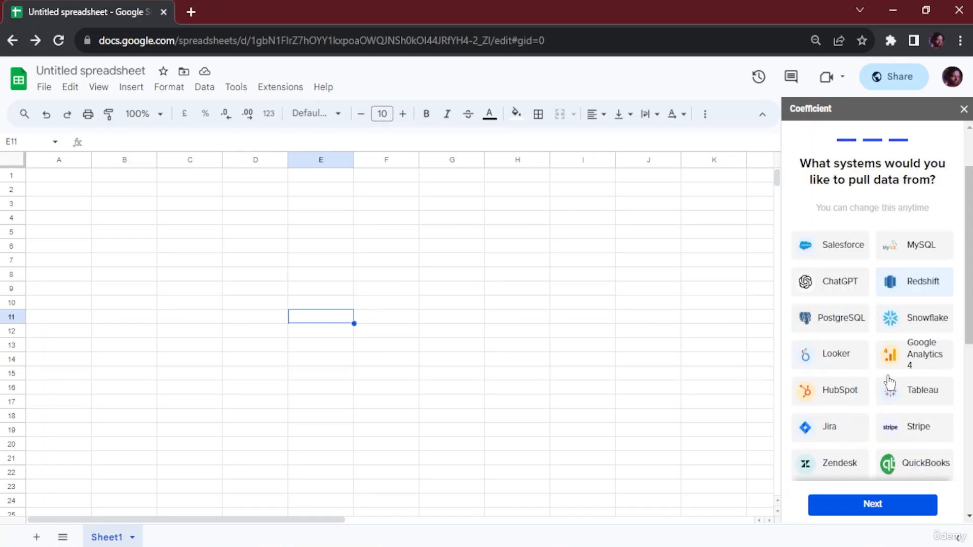
{"action": "scroll", "coordinate": [889, 383], "scroll_direction": "down", "scroll_amount": 8}
{"action": "scroll", "coordinate": [849, 382], "scroll_direction": "up", "scroll_amount": 10}
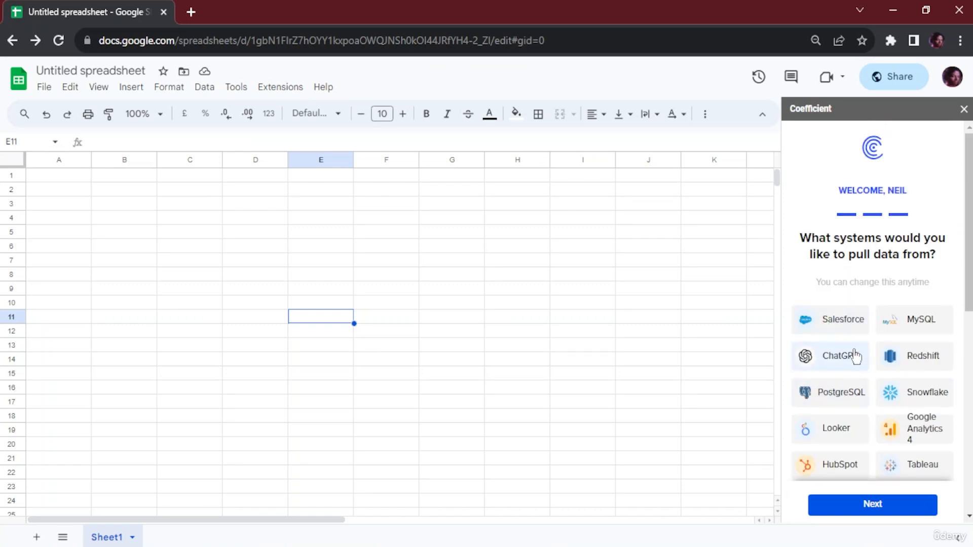
{"action": "scroll", "coordinate": [855, 357], "scroll_direction": "down", "scroll_amount": 8}
{"action": "scroll", "coordinate": [861, 357], "scroll_direction": "up", "scroll_amount": 8}
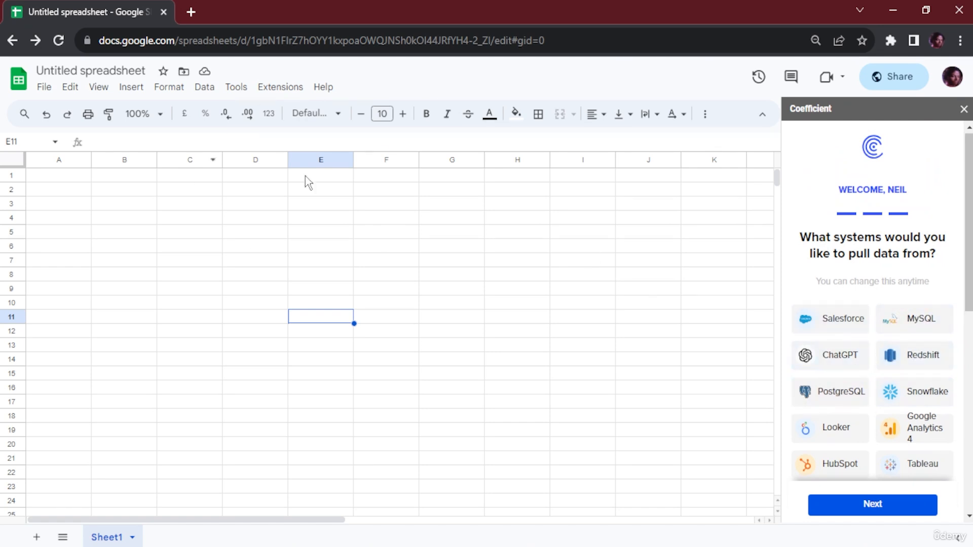
{"action": "left_click", "coordinate": [811, 363]}
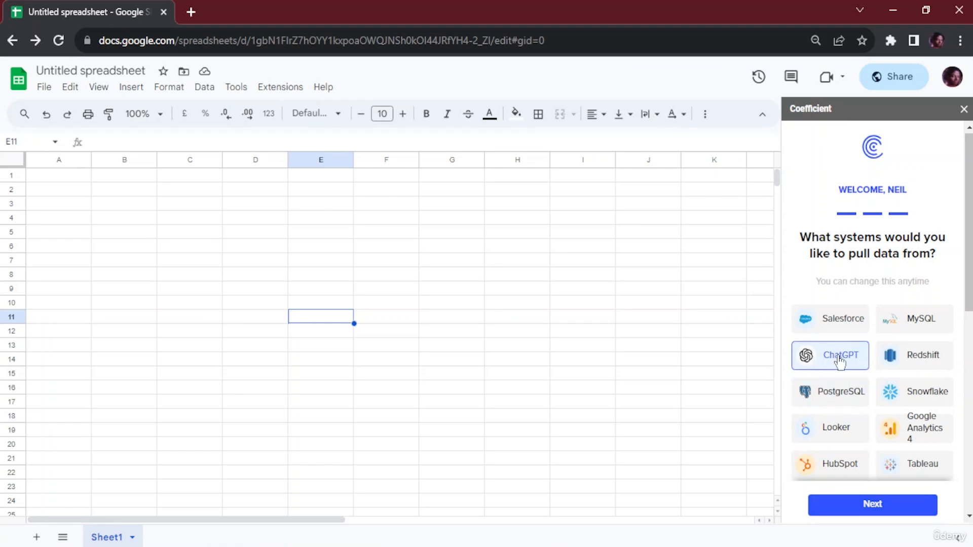
{"action": "left_click", "coordinate": [888, 507]}
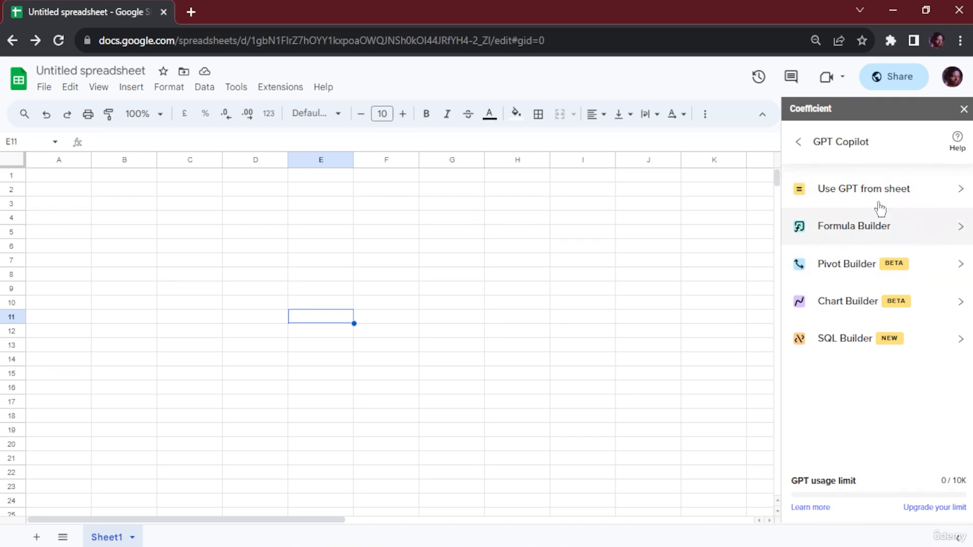
Leave GPT Copilot for Coefficient's CSV import options, and select the range A1:H16 in the sheet.
{"action": "left_click", "coordinate": [799, 142]}
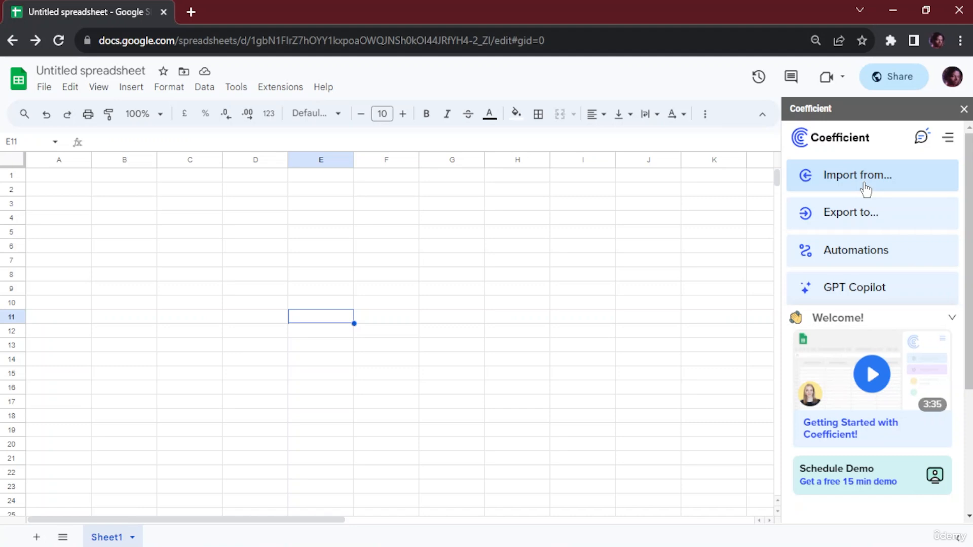
{"action": "left_click", "coordinate": [883, 190]}
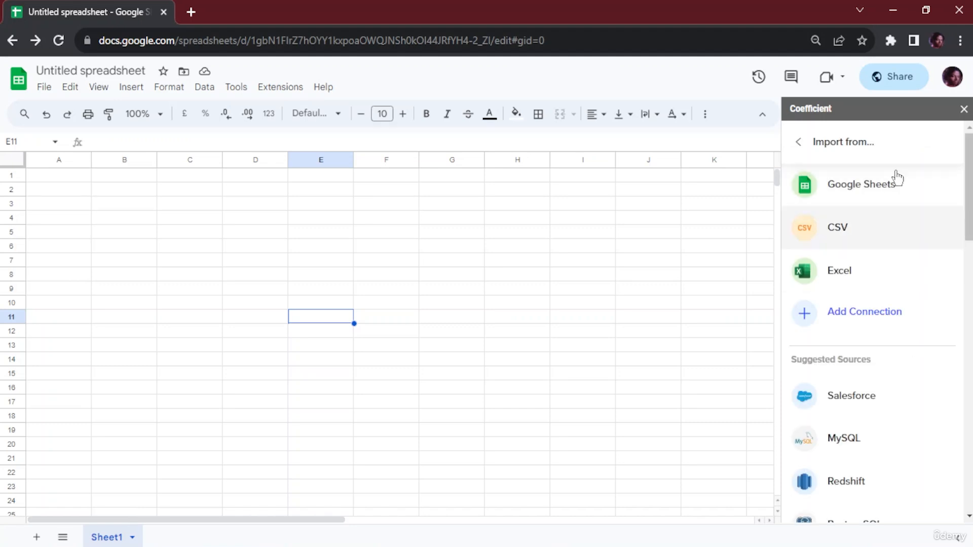
{"action": "left_click", "coordinate": [870, 238]}
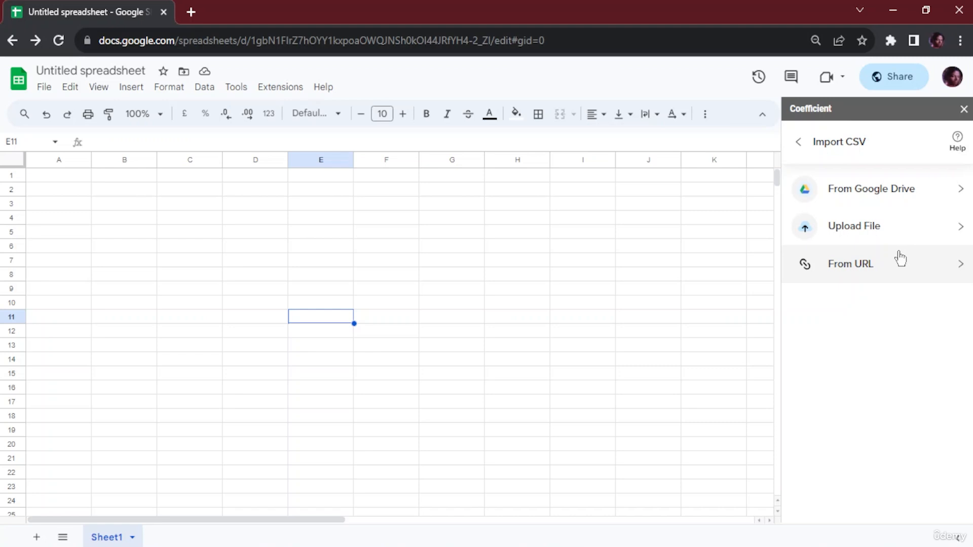
{"action": "left_click_drag", "start_coordinate": [55, 183], "coordinate": [481, 394]}
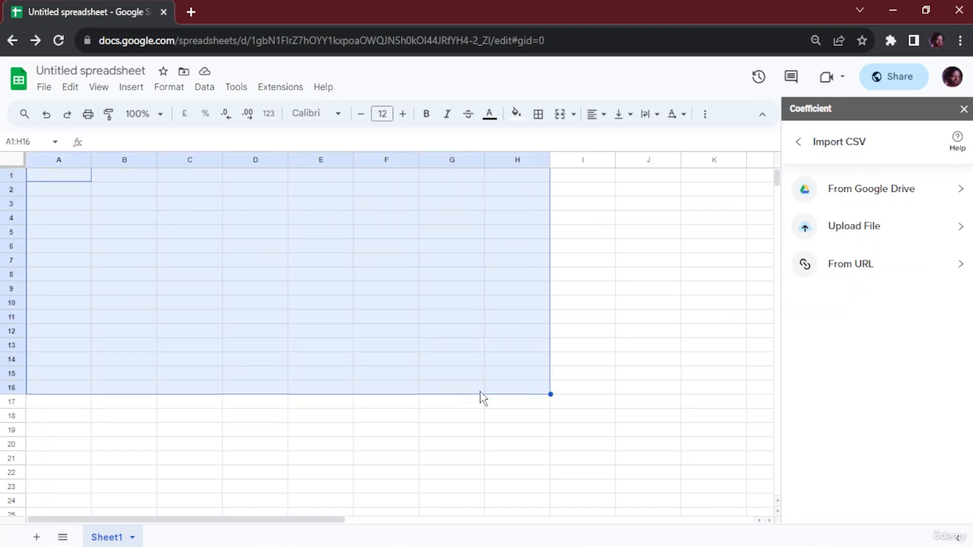
{"action": "left_click", "coordinate": [861, 273]}
{"action": "left_click", "coordinate": [865, 241]}
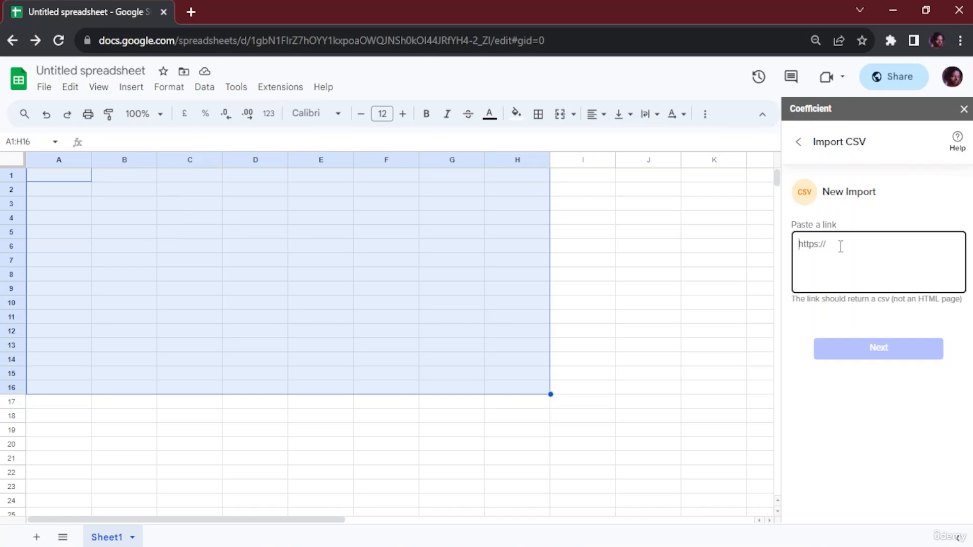
{"action": "left_click", "coordinate": [840, 244]}
{"action": "type", "text": "https://example.com/path/to/your/file.csv"}
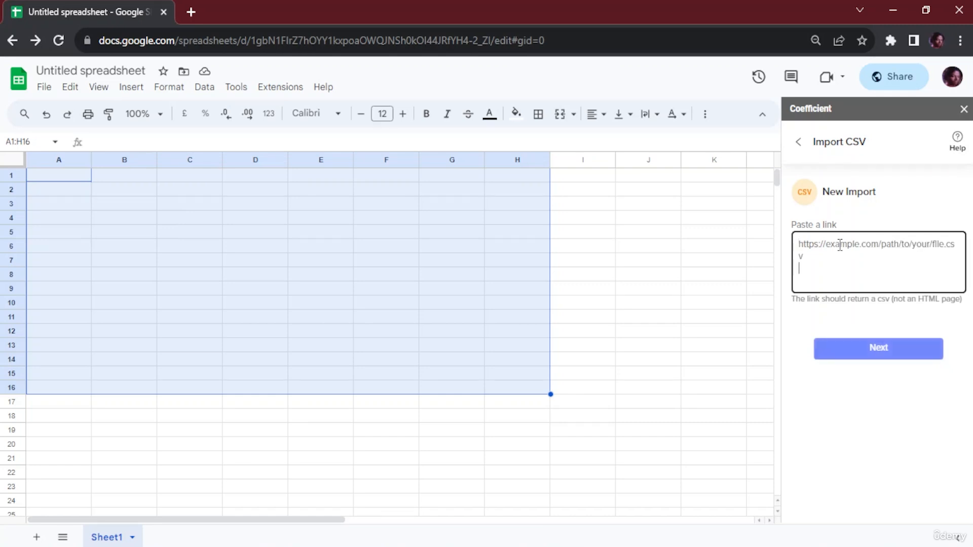
{"action": "left_click", "coordinate": [909, 361]}
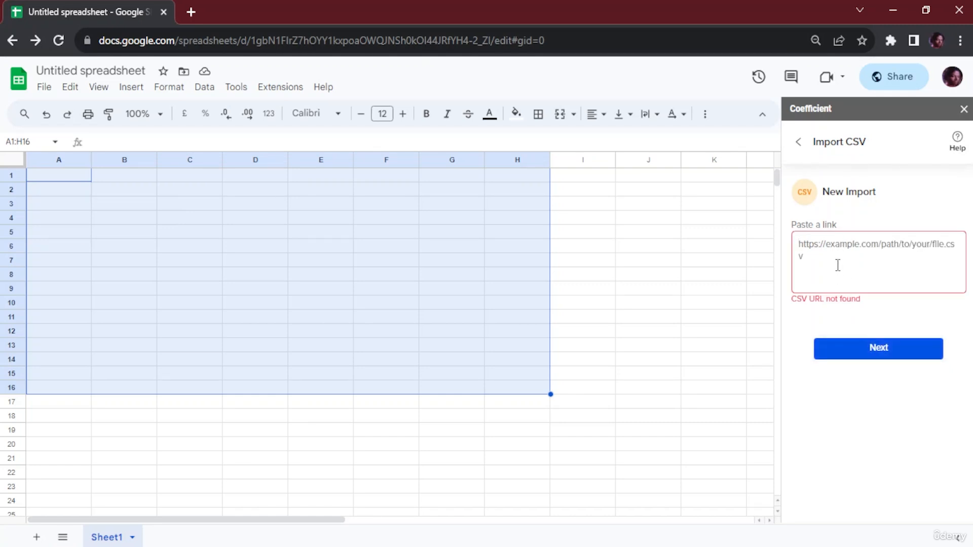
Clear the example CSV link from the new import, restoring it once before deleting it again.
{"action": "left_click_drag", "start_coordinate": [838, 263], "coordinate": [796, 247]}
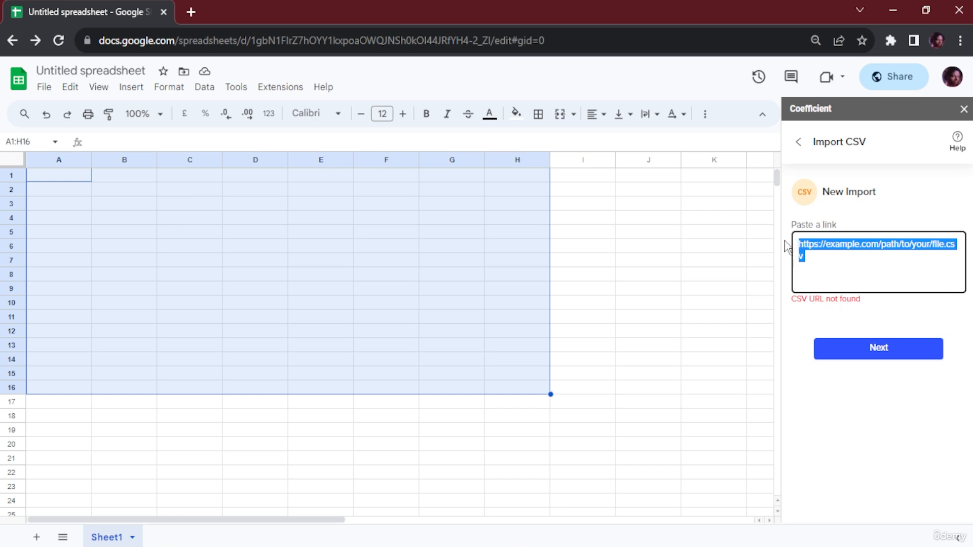
{"action": "key", "text": "BackSpace"}
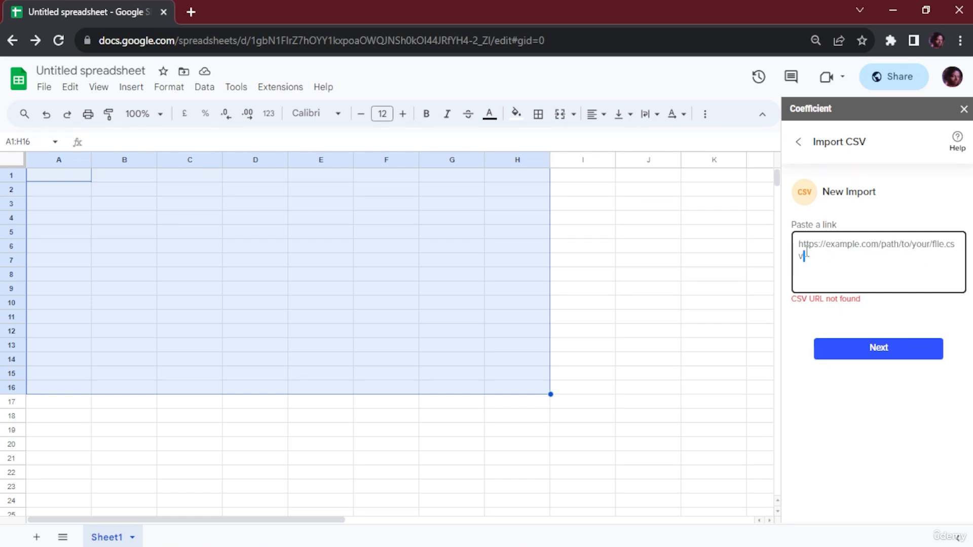
{"action": "key", "text": "ctrl+z"}
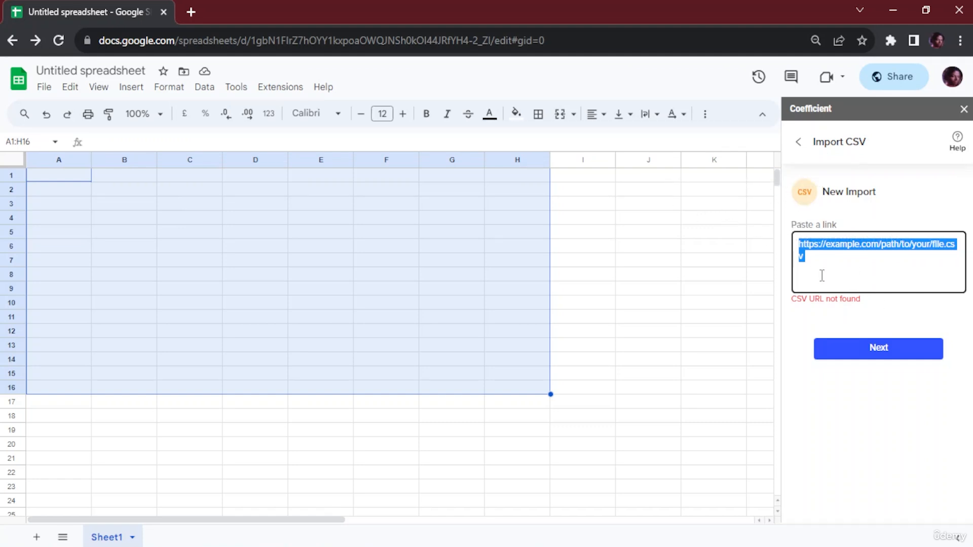
{"action": "key", "text": "BackSpace"}
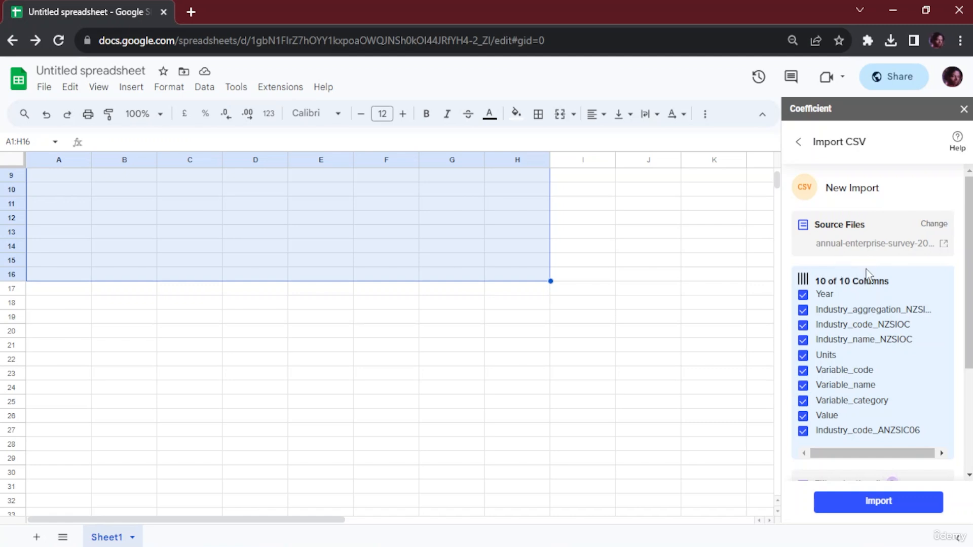
Review the columns of the annual enterprise survey CSV, and exclude and re-include Industry_code_ANZSIC06.
{"action": "scroll", "coordinate": [866, 273], "scroll_direction": "down", "scroll_amount": 3}
{"action": "scroll", "coordinate": [867, 276], "scroll_direction": "up", "scroll_amount": 3}
{"action": "scroll", "coordinate": [892, 345], "scroll_direction": "down", "scroll_amount": 2}
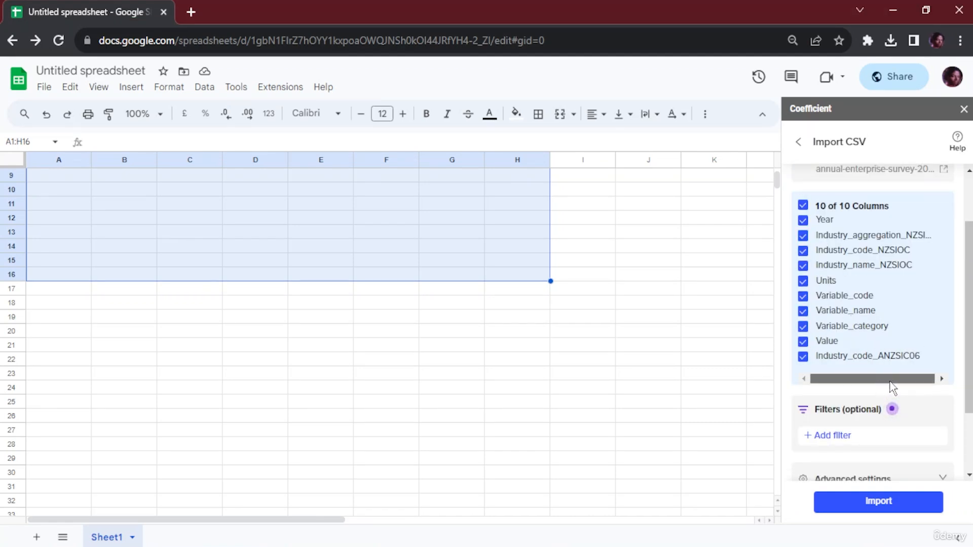
{"action": "left_click", "coordinate": [802, 358]}
{"action": "left_click", "coordinate": [802, 357]}
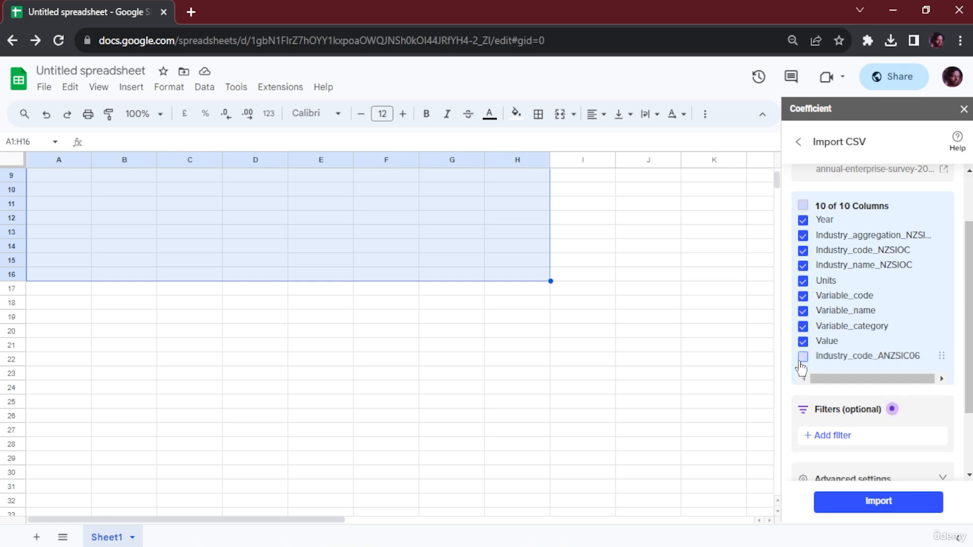
Look through the fields offered for an import filter, and leave without adding a filter.
{"action": "scroll", "coordinate": [815, 390], "scroll_direction": "down", "scroll_amount": 2}
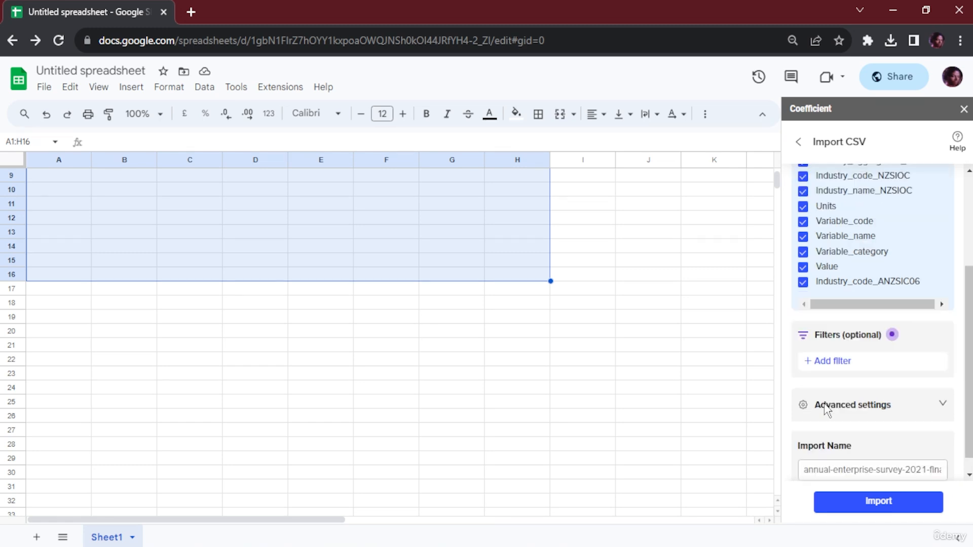
{"action": "left_click", "coordinate": [841, 348]}
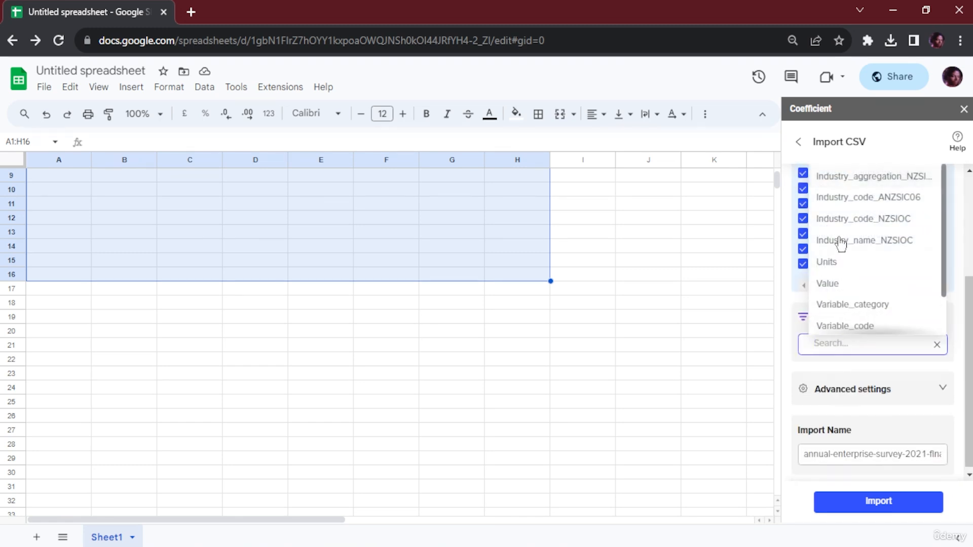
{"action": "left_click", "coordinate": [856, 381]}
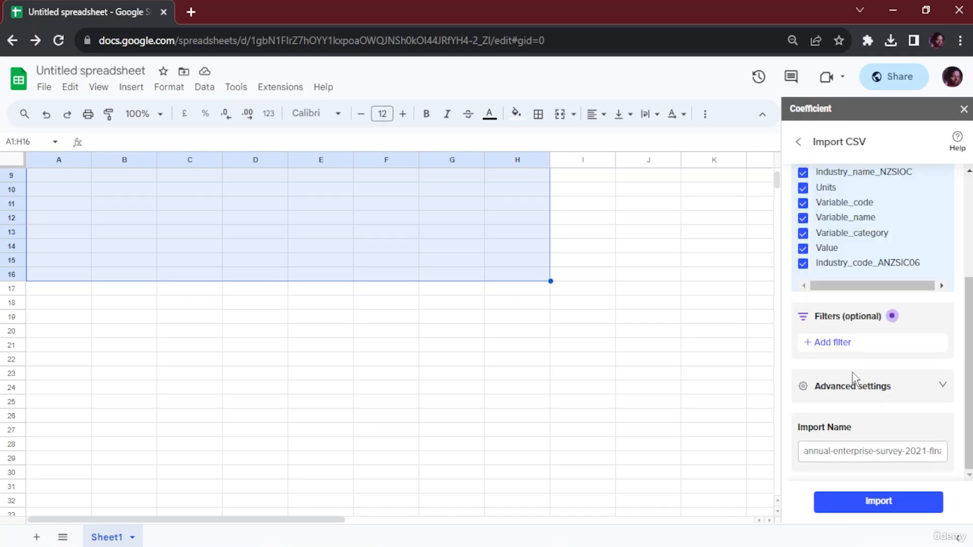
Check the advanced settings and import the annual enterprise survey CSV with all 10 columns selected.
{"action": "left_click", "coordinate": [939, 386]}
{"action": "scroll", "coordinate": [841, 413], "scroll_direction": "down", "scroll_amount": 1}
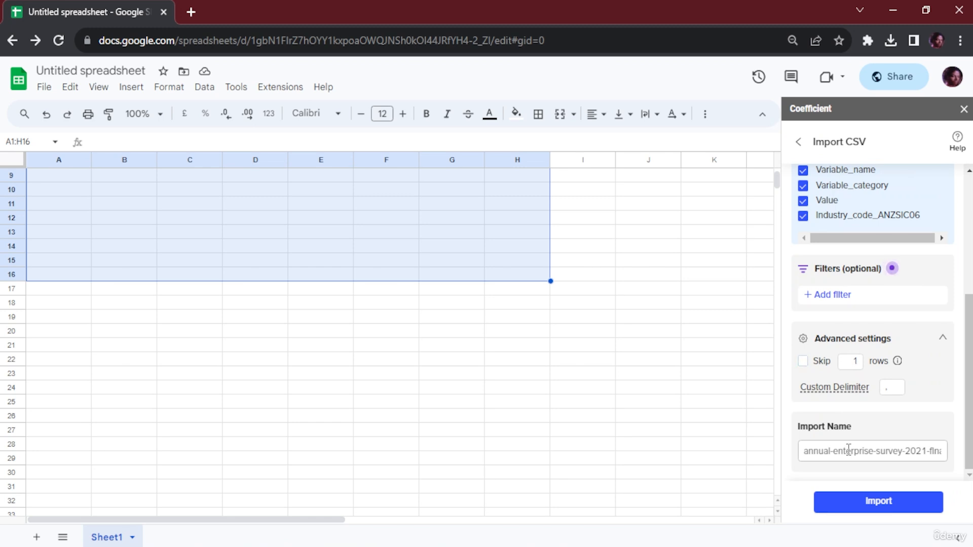
{"action": "scroll", "coordinate": [857, 350], "scroll_direction": "up", "scroll_amount": 5}
{"action": "left_click", "coordinate": [920, 502]}
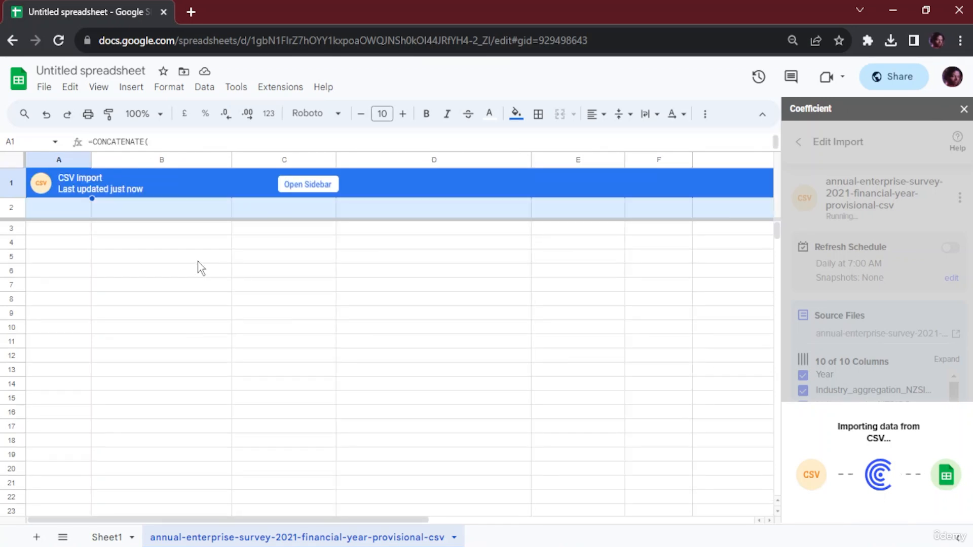
Examine the imported survey rows in the new sheet while the CSV import loads.
{"action": "scroll", "coordinate": [201, 268], "scroll_direction": "down", "scroll_amount": 20}
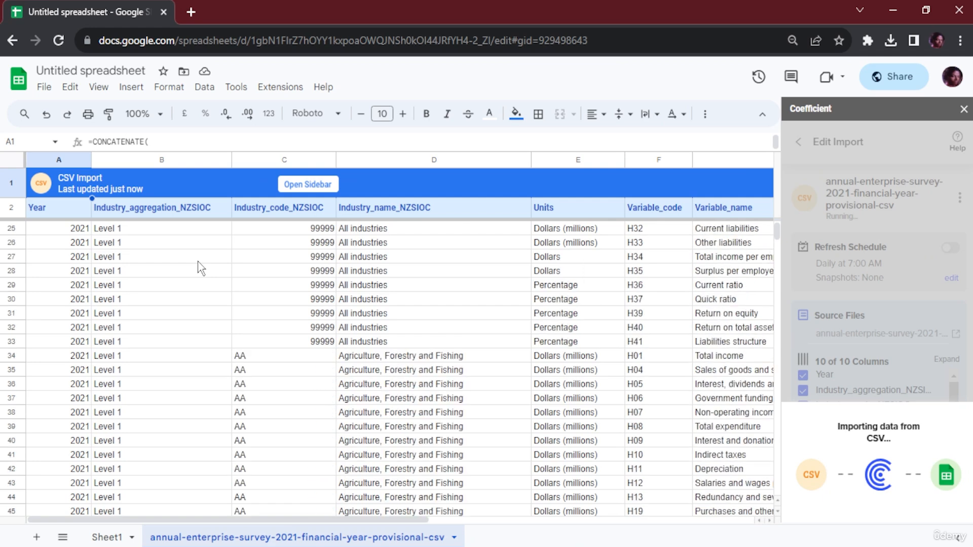
{"action": "scroll", "coordinate": [196, 269], "scroll_direction": "down", "scroll_amount": 20}
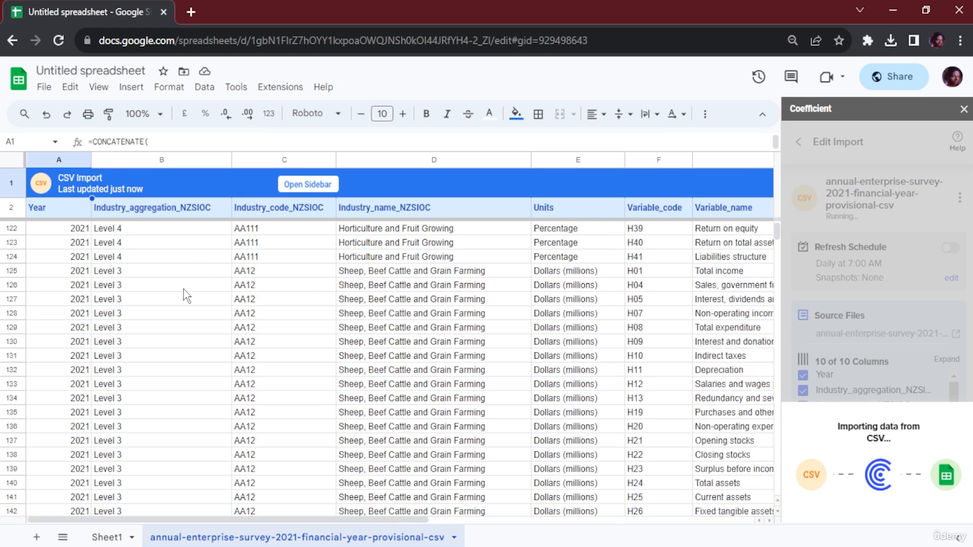
{"action": "scroll", "coordinate": [185, 300], "scroll_direction": "down", "scroll_amount": 20}
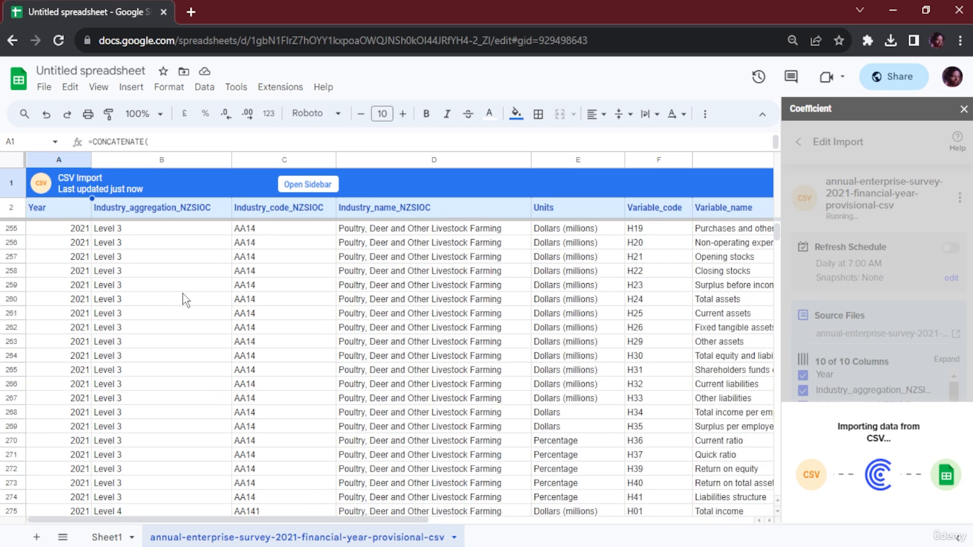
{"action": "scroll", "coordinate": [184, 314], "scroll_direction": "down", "scroll_amount": 20}
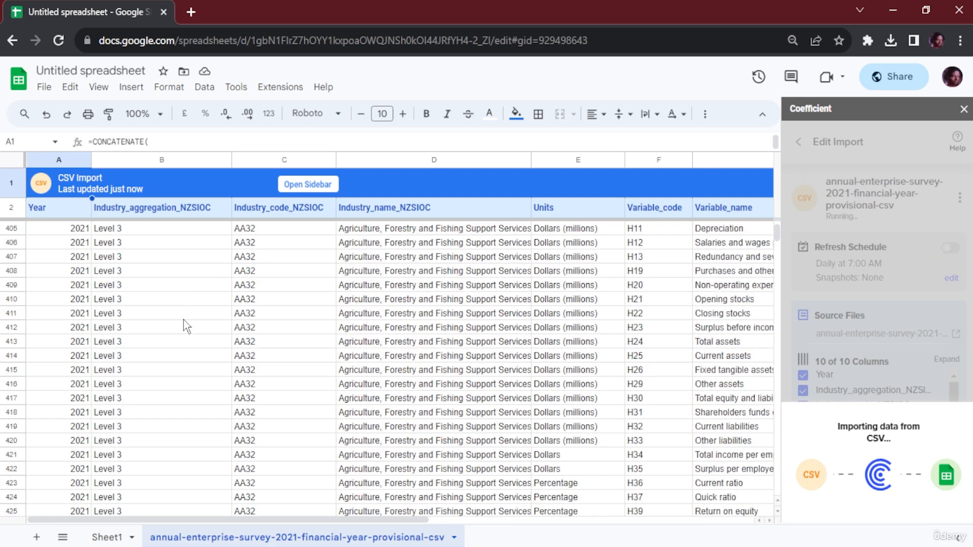
{"action": "scroll", "coordinate": [183, 326], "scroll_direction": "up", "scroll_amount": 10}
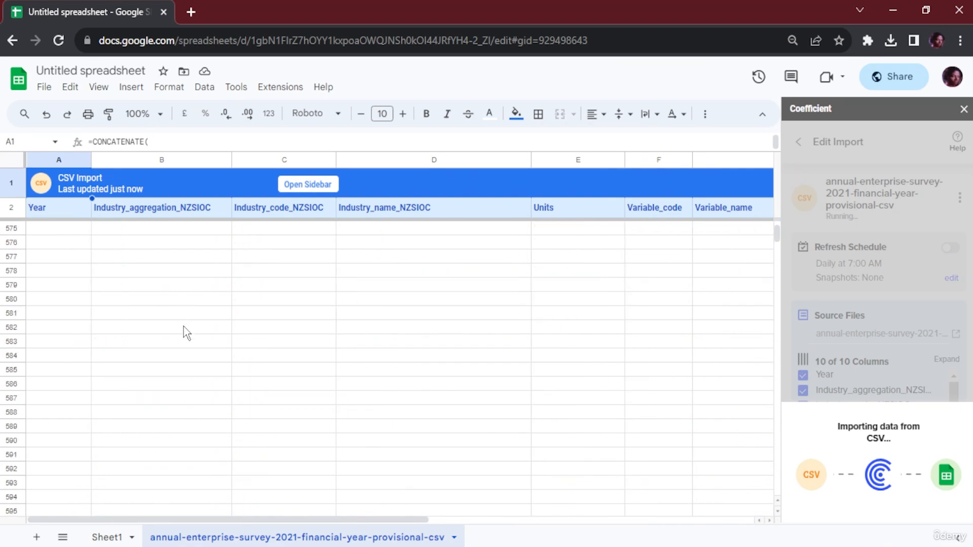
{"action": "scroll", "coordinate": [183, 327], "scroll_direction": "up", "scroll_amount": 3}
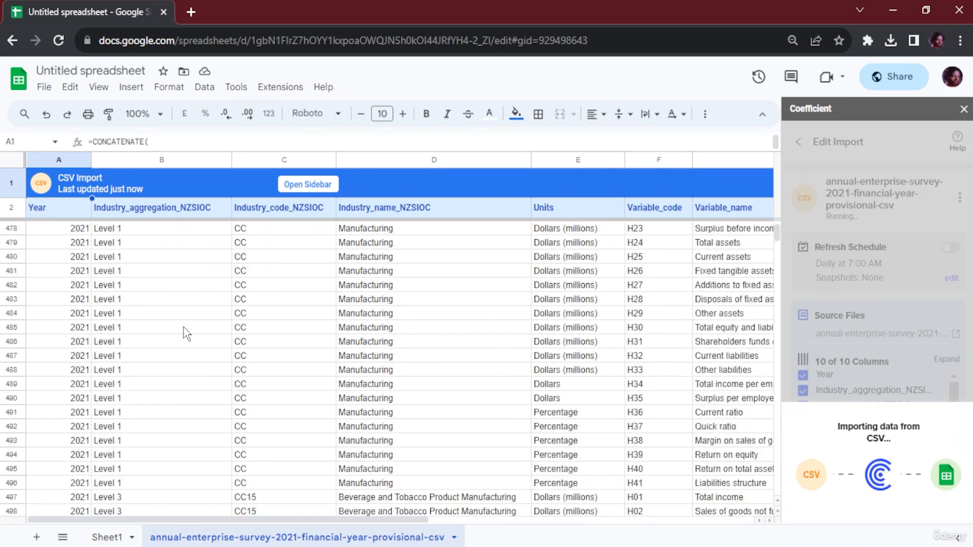
{"action": "scroll", "coordinate": [181, 331], "scroll_direction": "down", "scroll_amount": 9}
{"action": "scroll", "coordinate": [179, 334], "scroll_direction": "up", "scroll_amount": 6}
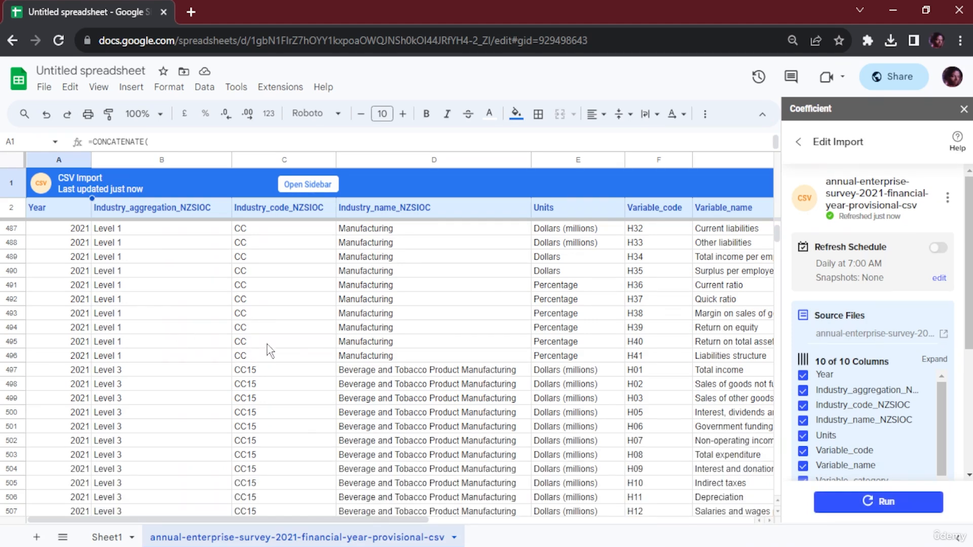
{"action": "scroll", "coordinate": [267, 347], "scroll_direction": "down", "scroll_amount": 7}
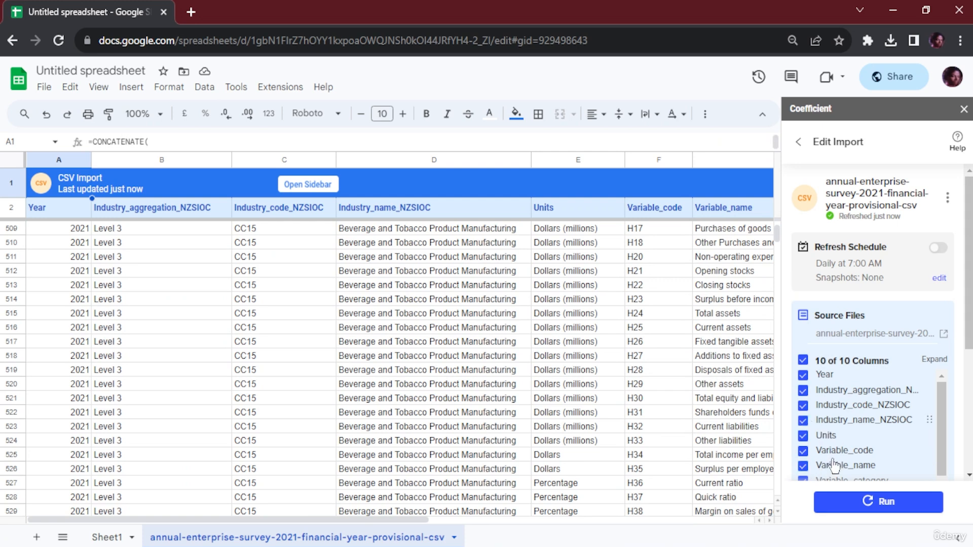
Exclude the Year column from the CSV import and run the import again.
{"action": "left_click", "coordinate": [803, 376]}
{"action": "left_click", "coordinate": [905, 502]}
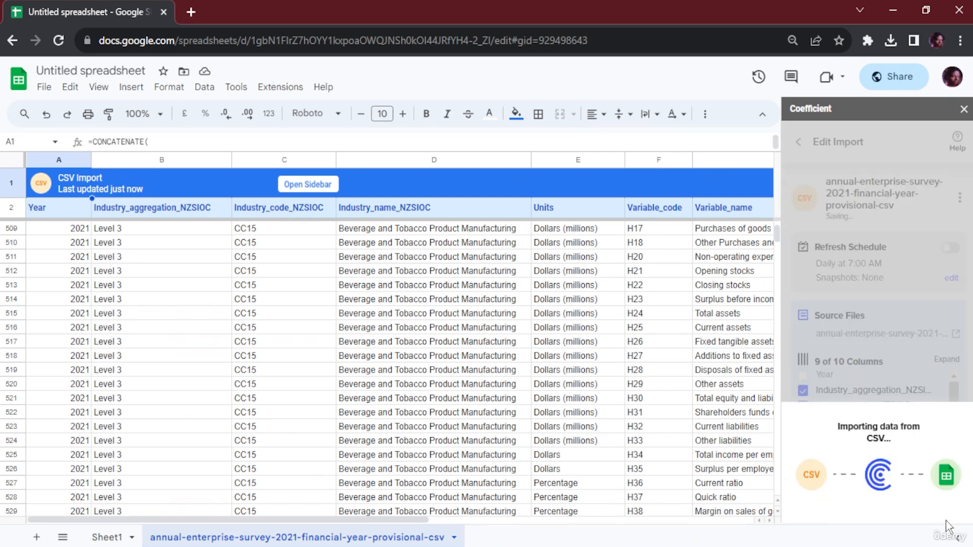
Inspect the survey sheet's rows and columns while the import without the Year column runs.
{"action": "scroll", "coordinate": [209, 388], "scroll_direction": "down", "scroll_amount": 14}
{"action": "scroll", "coordinate": [208, 386], "scroll_direction": "down", "scroll_amount": 20}
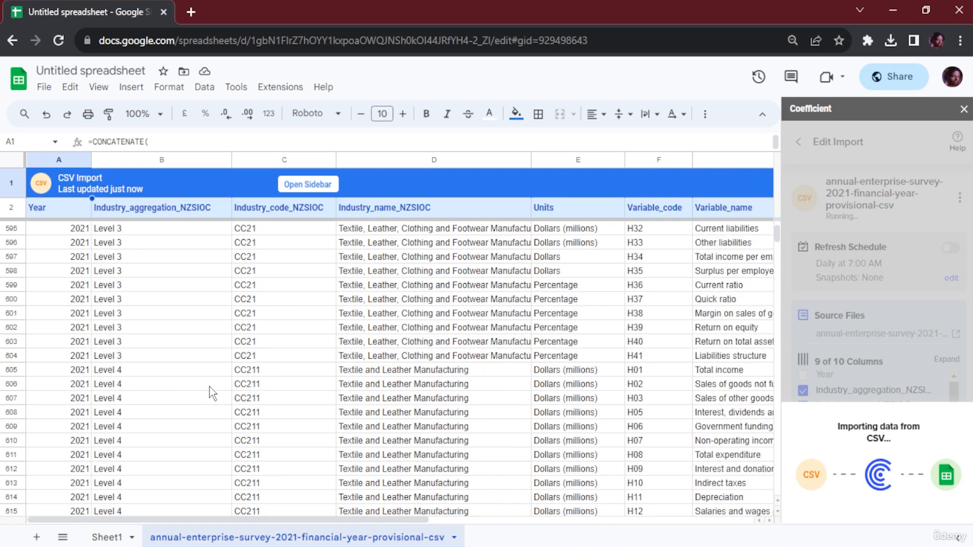
{"action": "scroll", "coordinate": [210, 386], "scroll_direction": "down", "scroll_amount": 20}
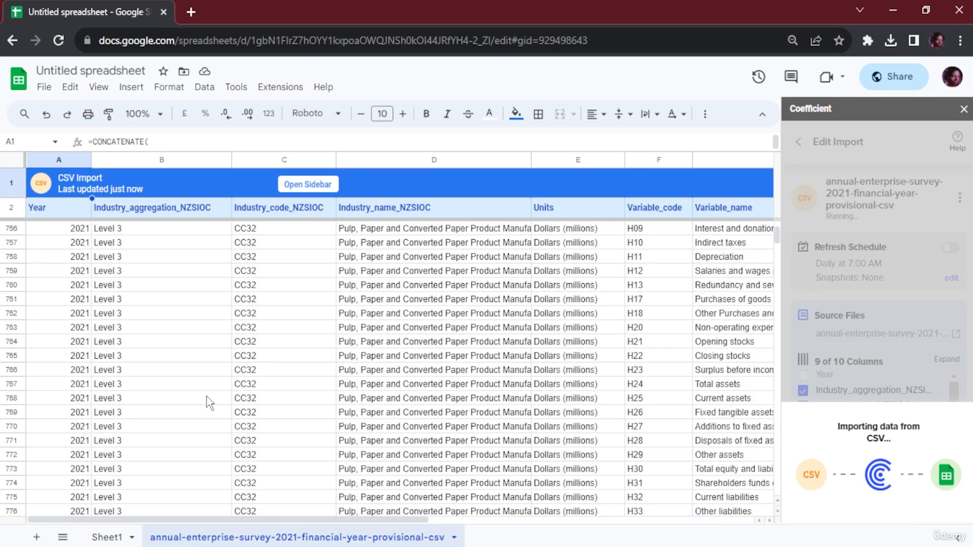
{"action": "scroll", "coordinate": [213, 406], "scroll_direction": "down", "scroll_amount": 20}
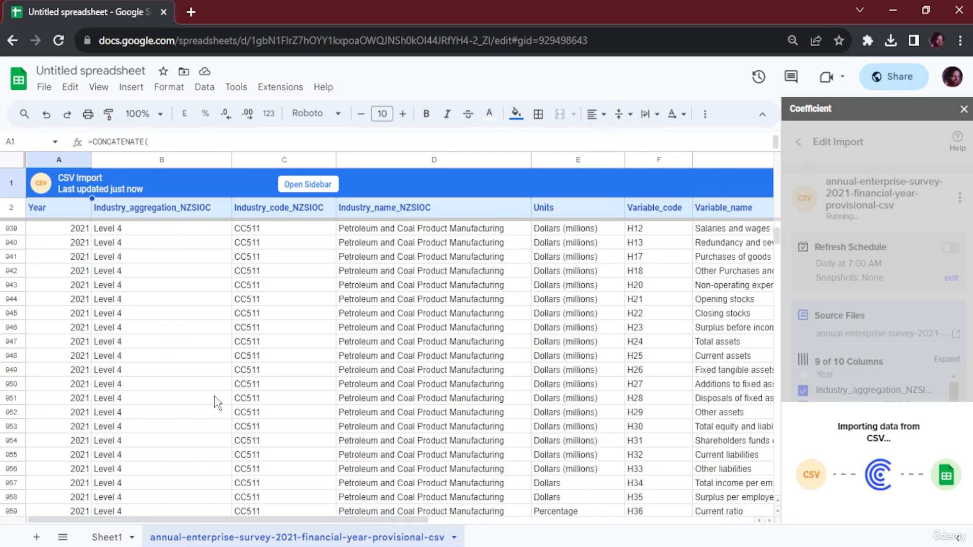
{"action": "scroll", "coordinate": [211, 439], "scroll_direction": "down", "scroll_amount": 20}
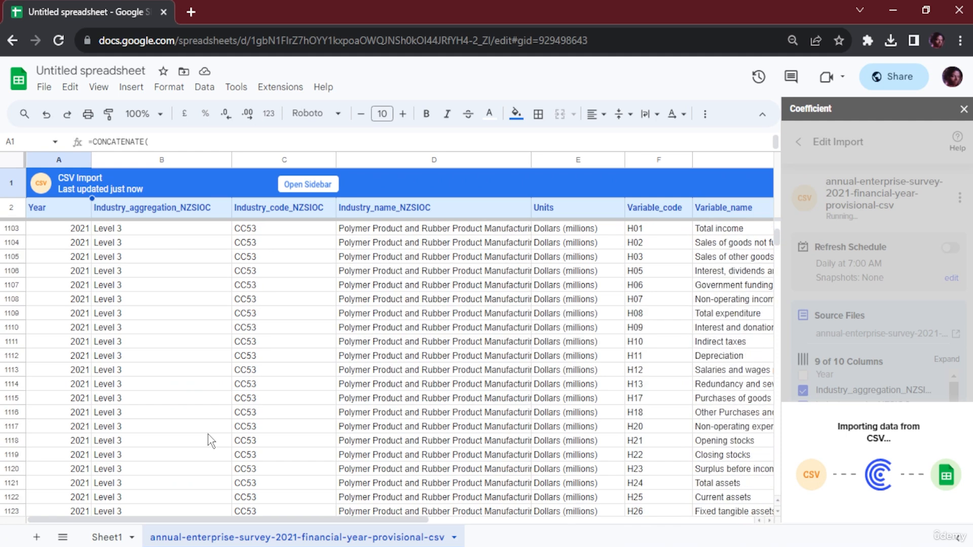
{"action": "scroll", "coordinate": [208, 451], "scroll_direction": "down", "scroll_amount": 20}
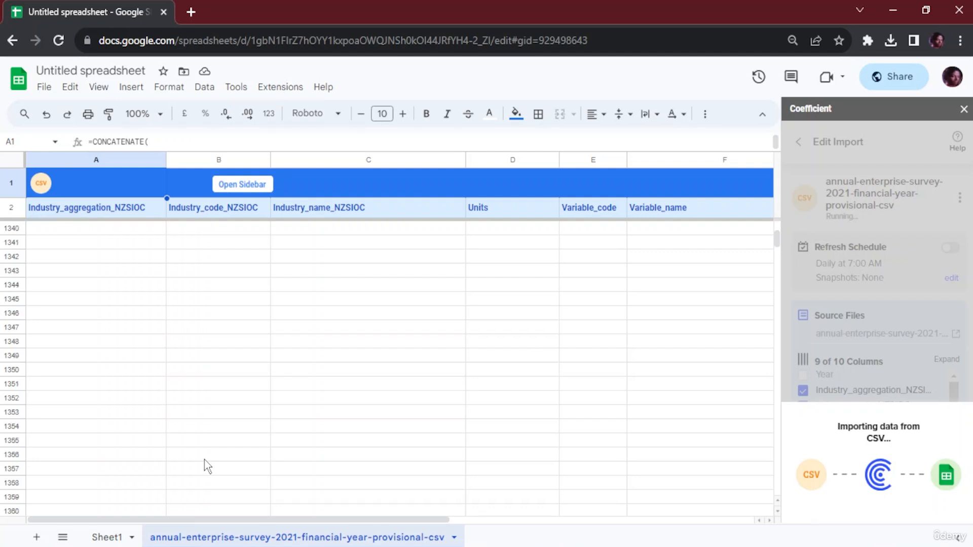
{"action": "scroll", "coordinate": [204, 460], "scroll_direction": "up", "scroll_amount": 4}
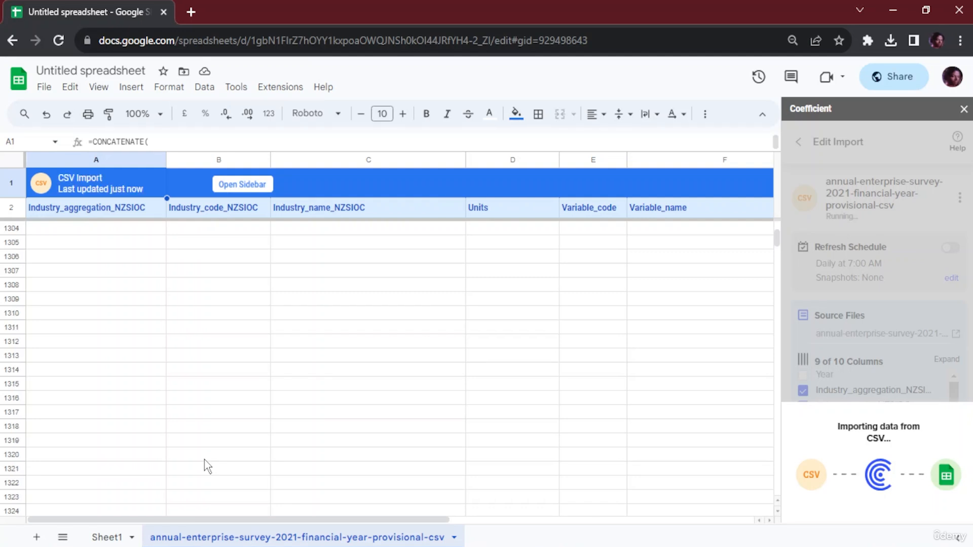